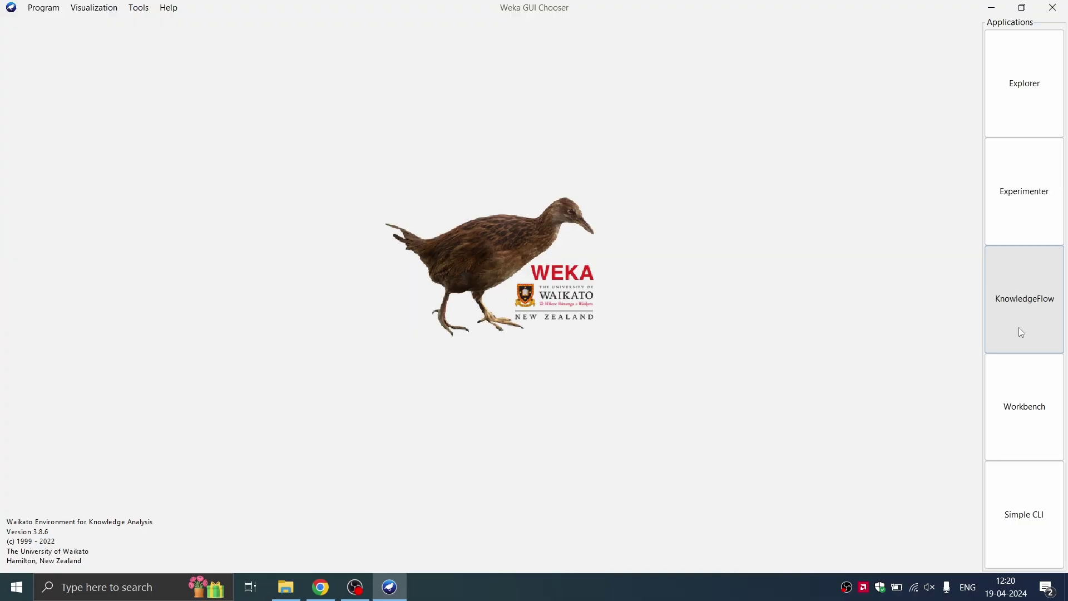
- Launch Excel from Start search and create a new blank workbook, Book1
click(1018, 282)
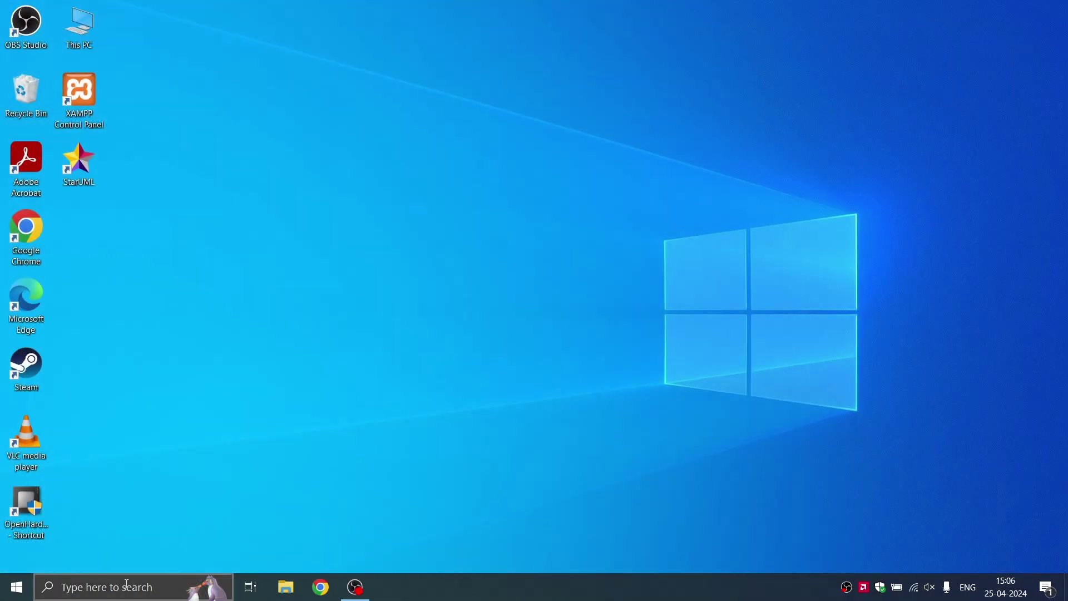
click(128, 587)
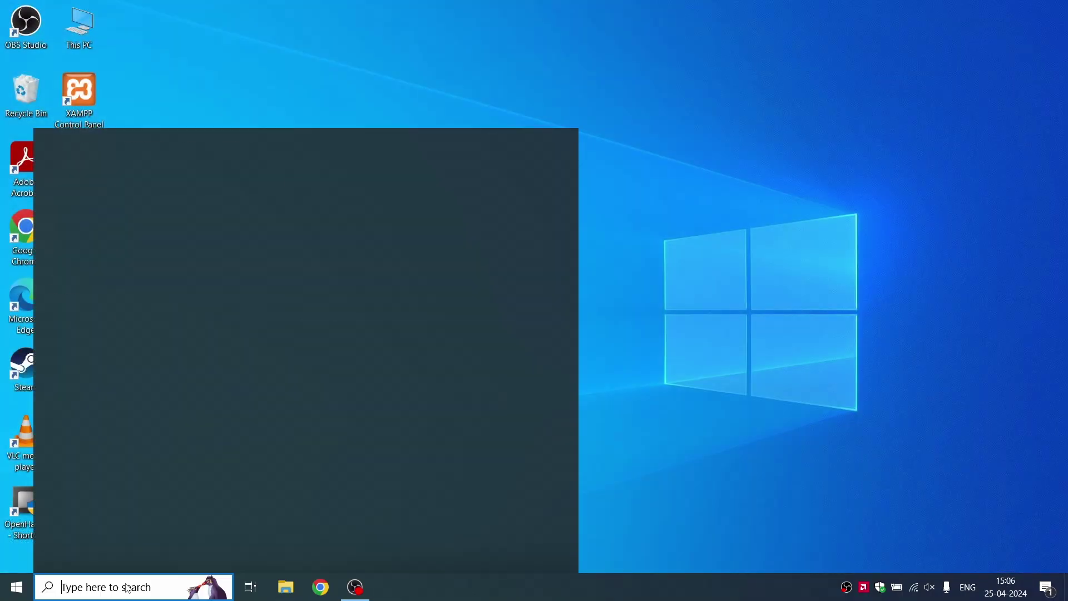
text(exce)
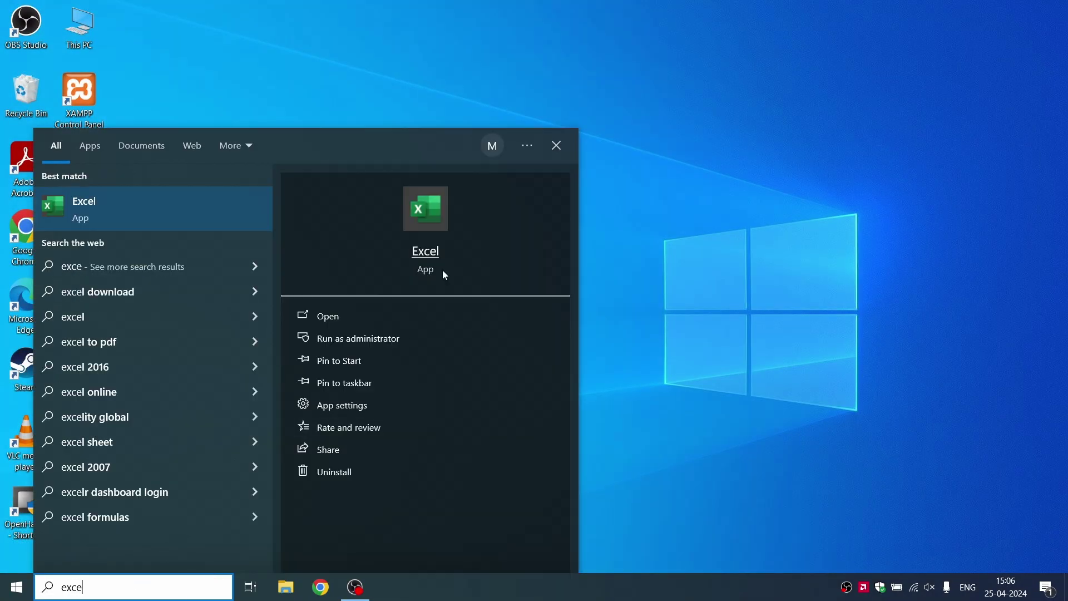
click(433, 226)
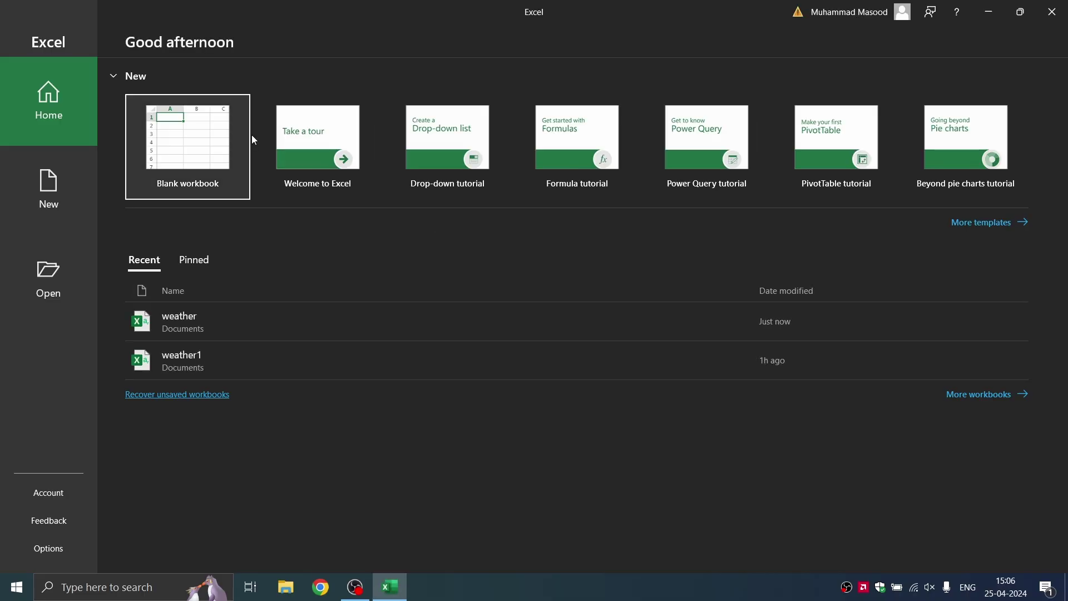
click(221, 147)
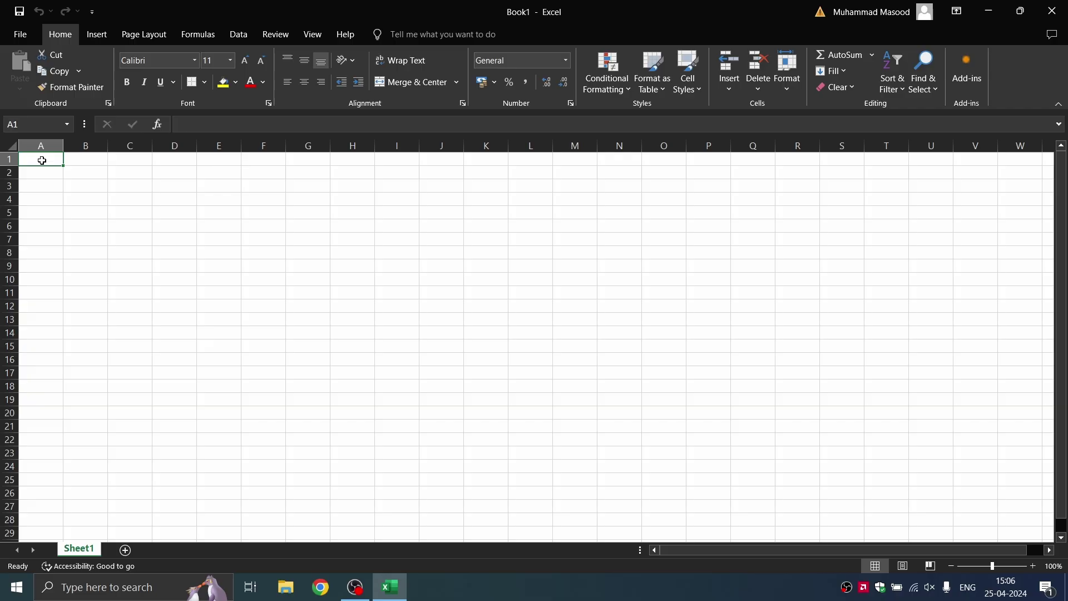
- Enter headers outlook and temperature in A1:B1 and widen column B to fit
text(out)
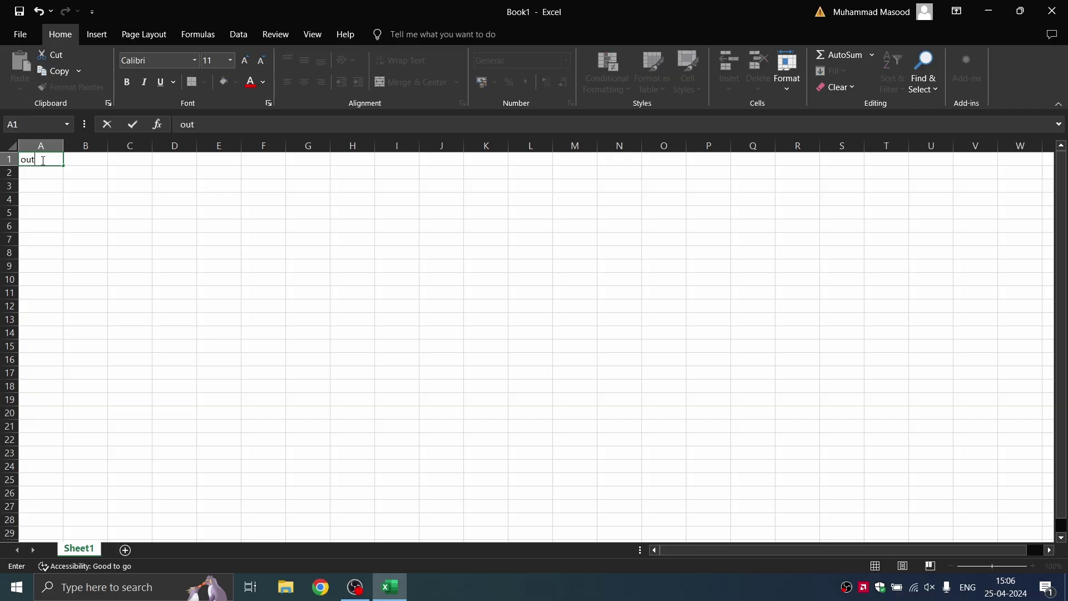
text(look)
click(84, 162)
text(tem)
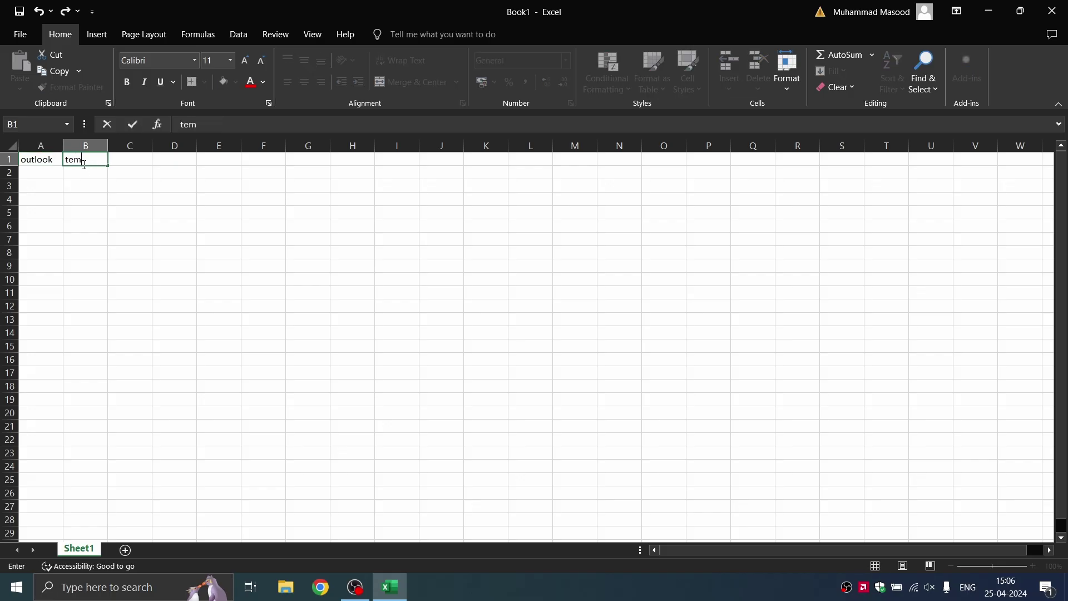
text(perature)
click(121, 208)
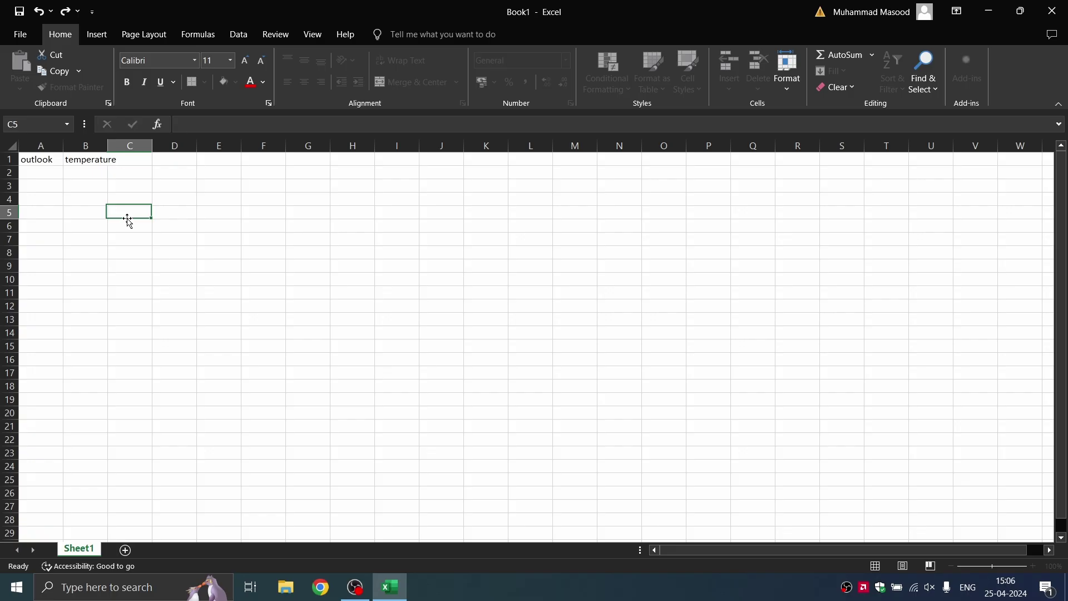
click(101, 148)
drag(108, 146, 153, 145)
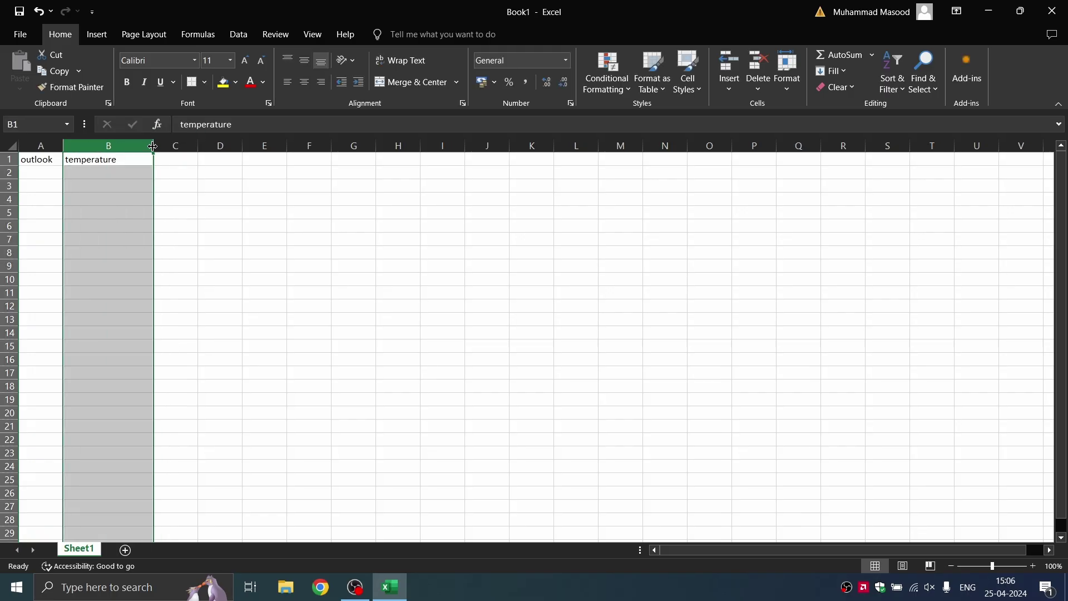
drag(210, 253, 208, 253)
- Add the humidity, windy and play headers in C1:E1
click(177, 156)
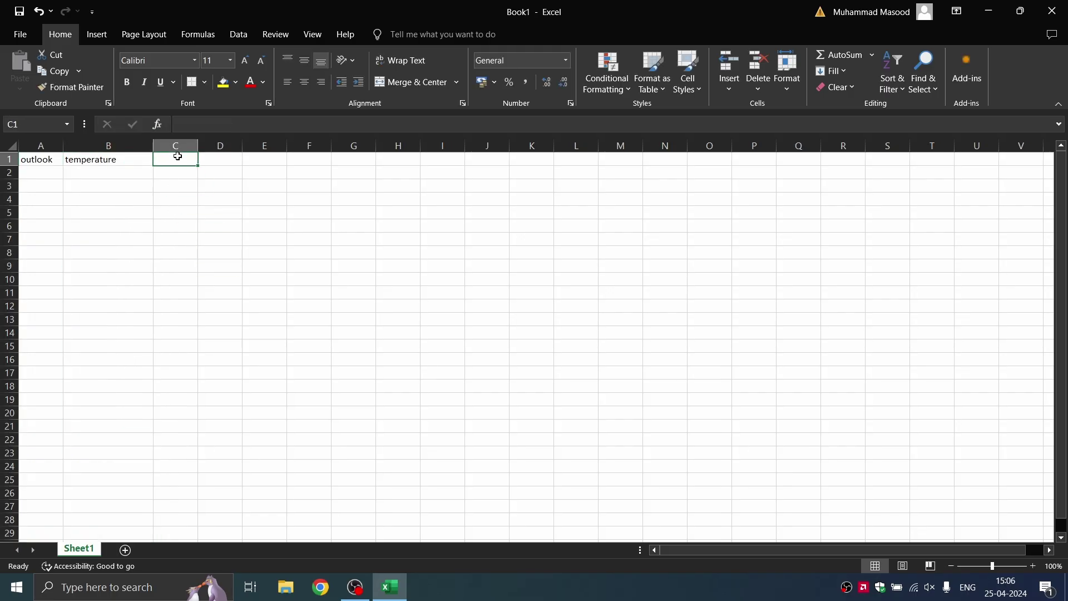
text(hunidity)
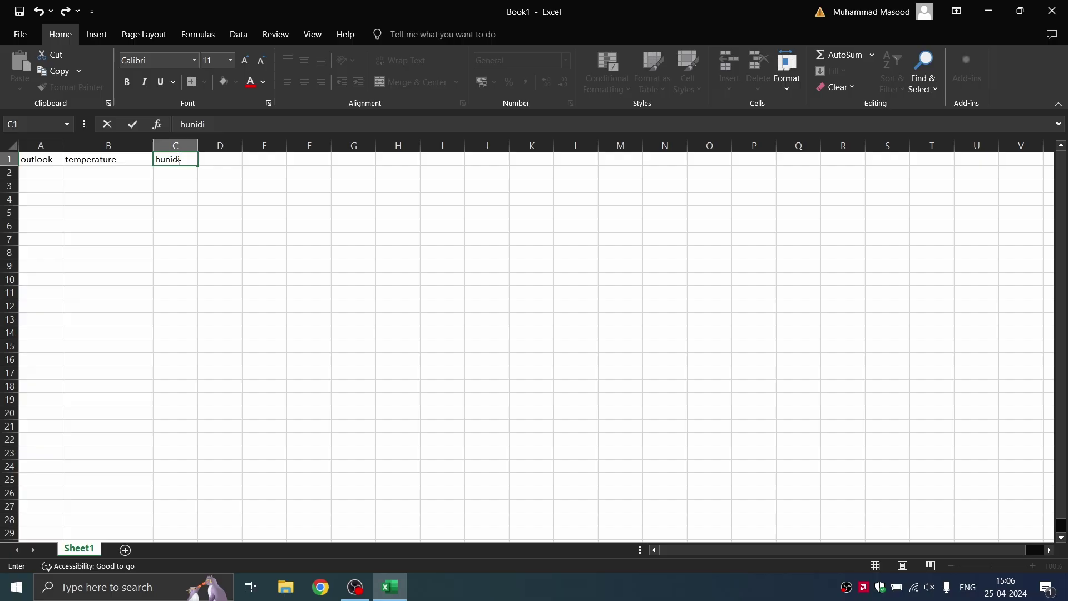
click(222, 161)
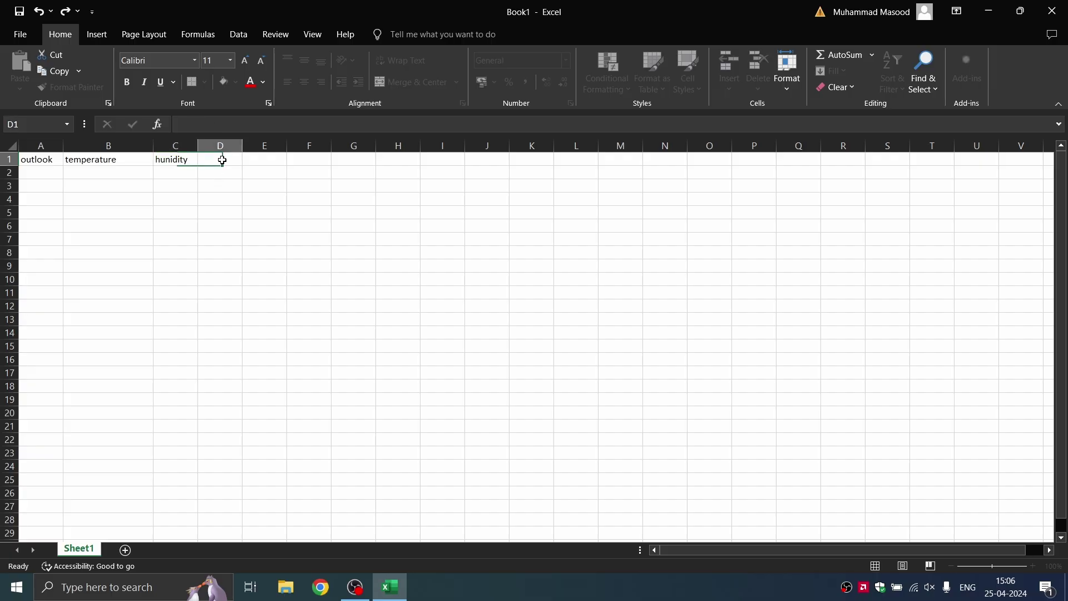
text(winf)
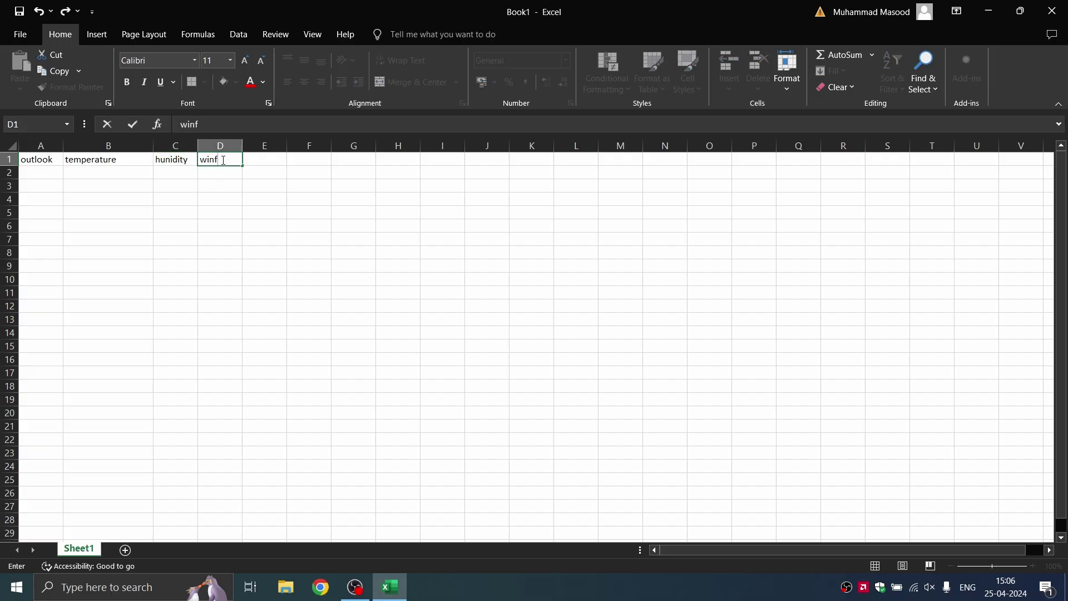
key(BackSpace)
text(dy)
click(273, 160)
text(play)
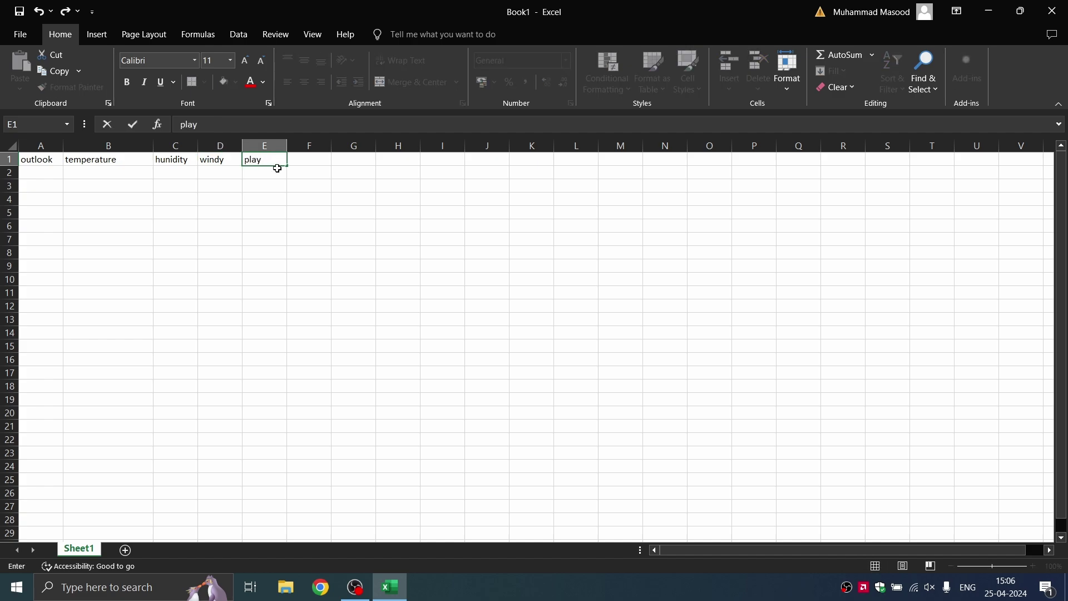
click(305, 290)
- Make the header row bold and correct 'hunidity' to 'humidity'
click(39, 176)
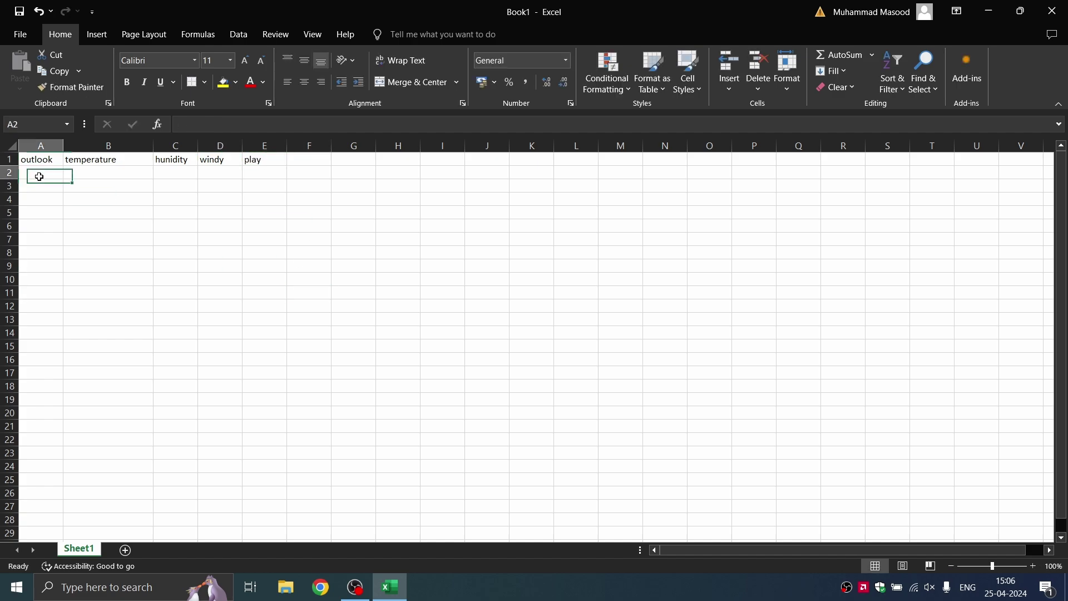
click(8, 159)
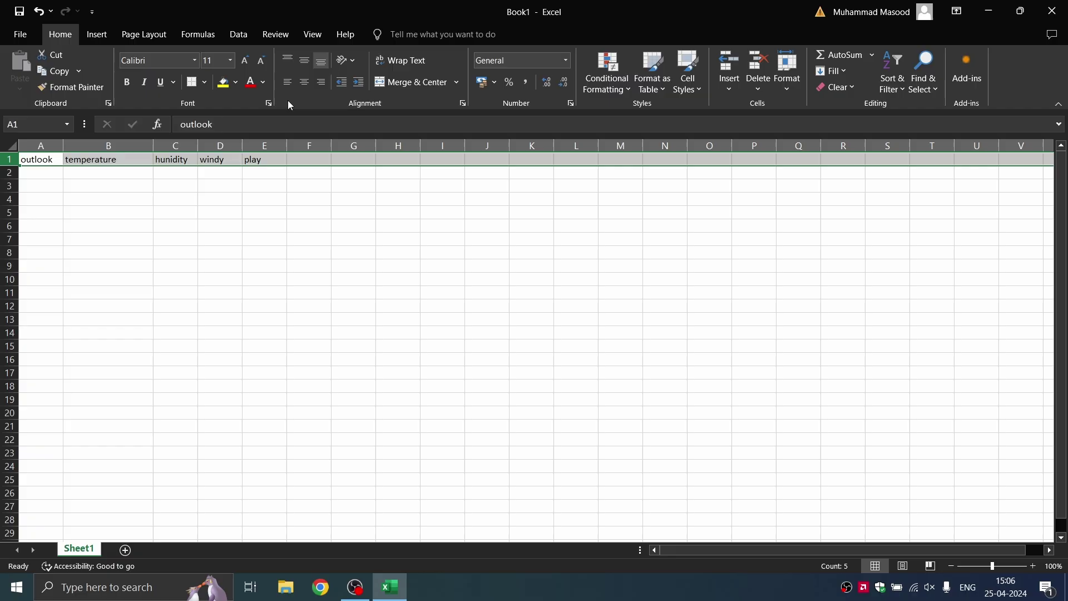
click(127, 81)
click(215, 343)
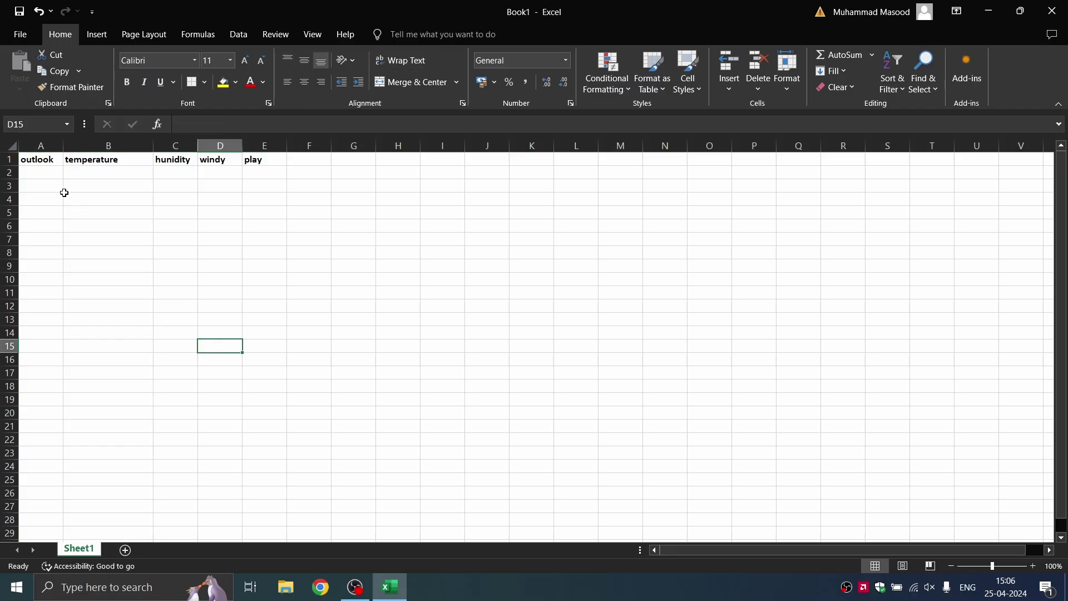
double_click(171, 160)
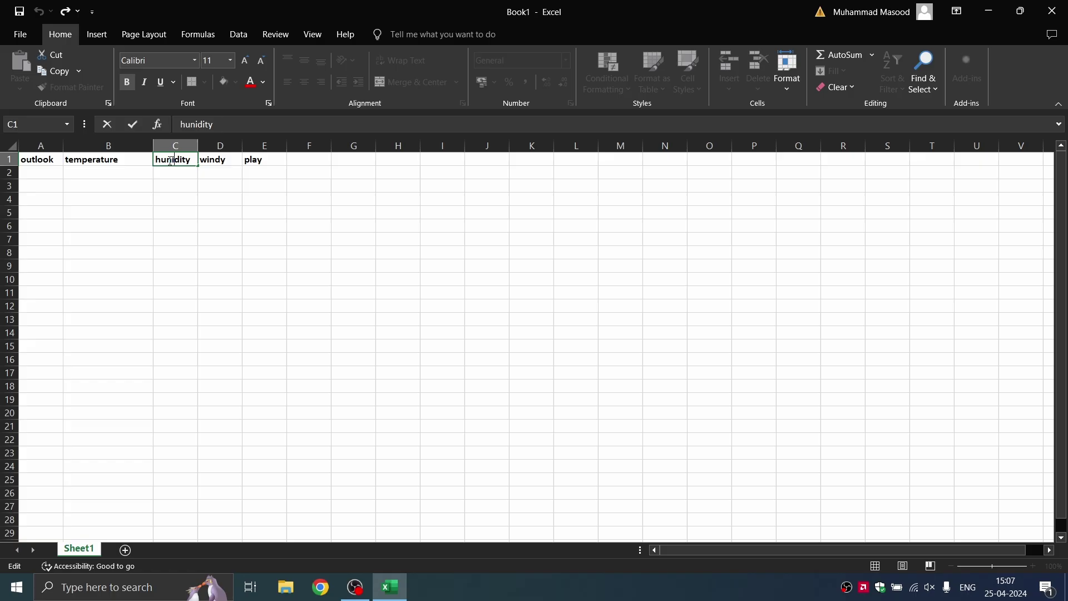
key(BackSpace)
text(m)
click(246, 277)
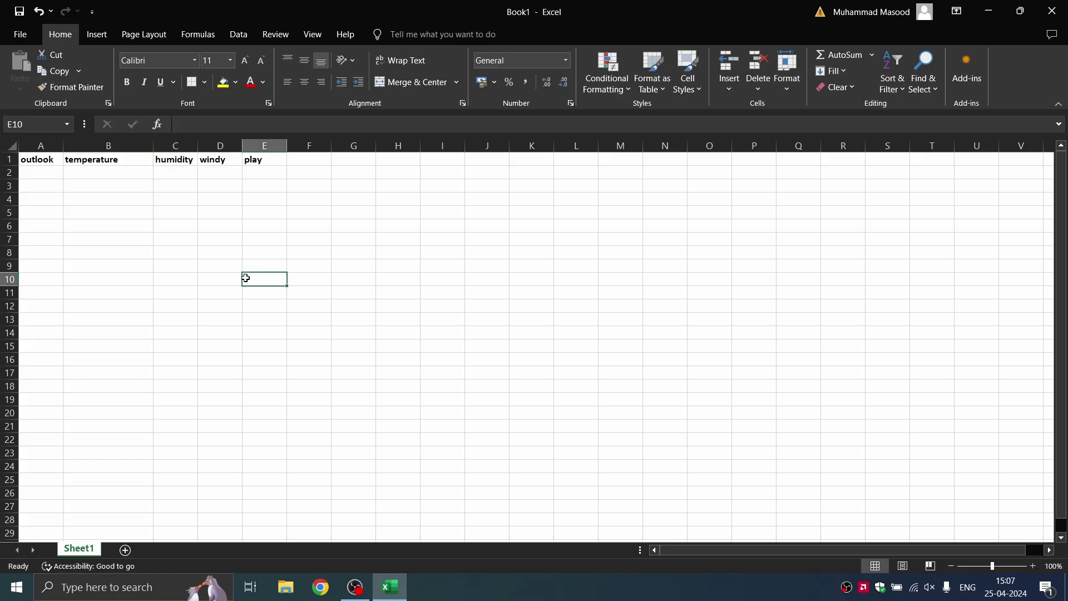
click(12, 146)
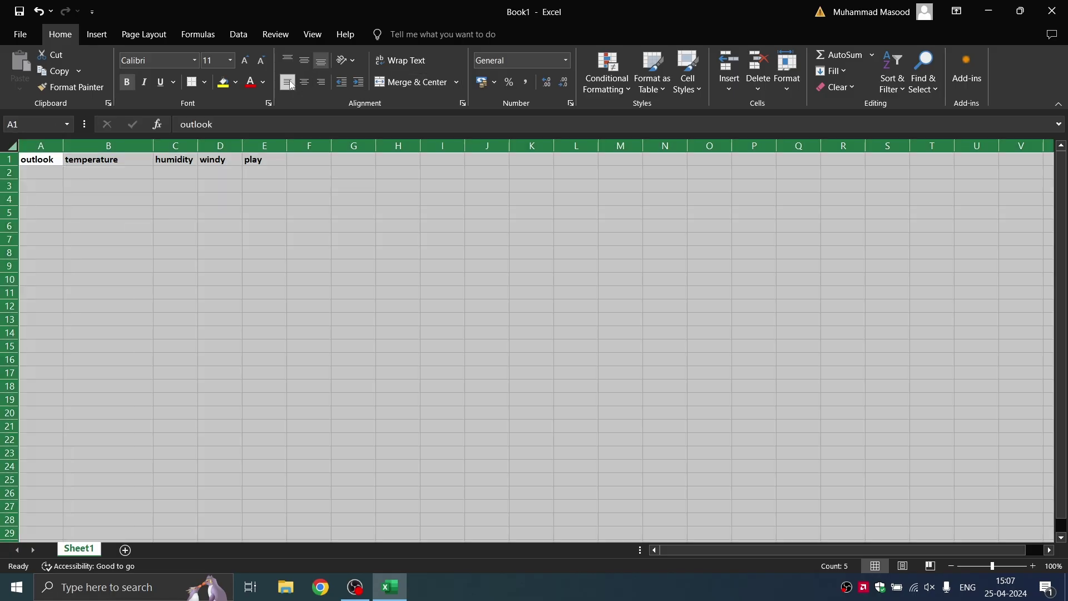
- Enter outlook values sunny, overcast and rainy in A2:A4
click(350, 330)
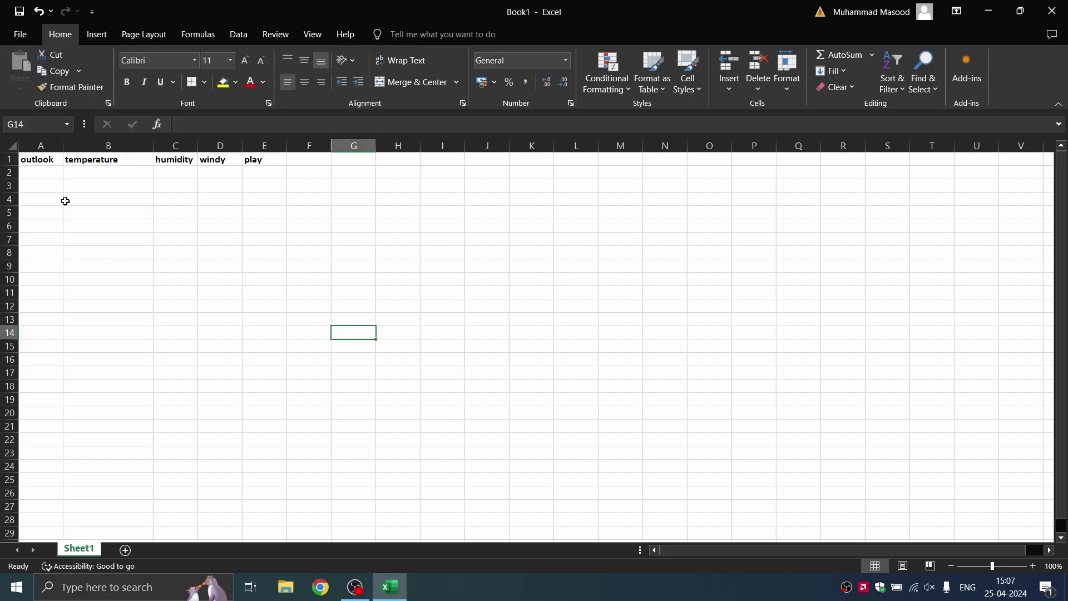
click(49, 174)
text(sunny)
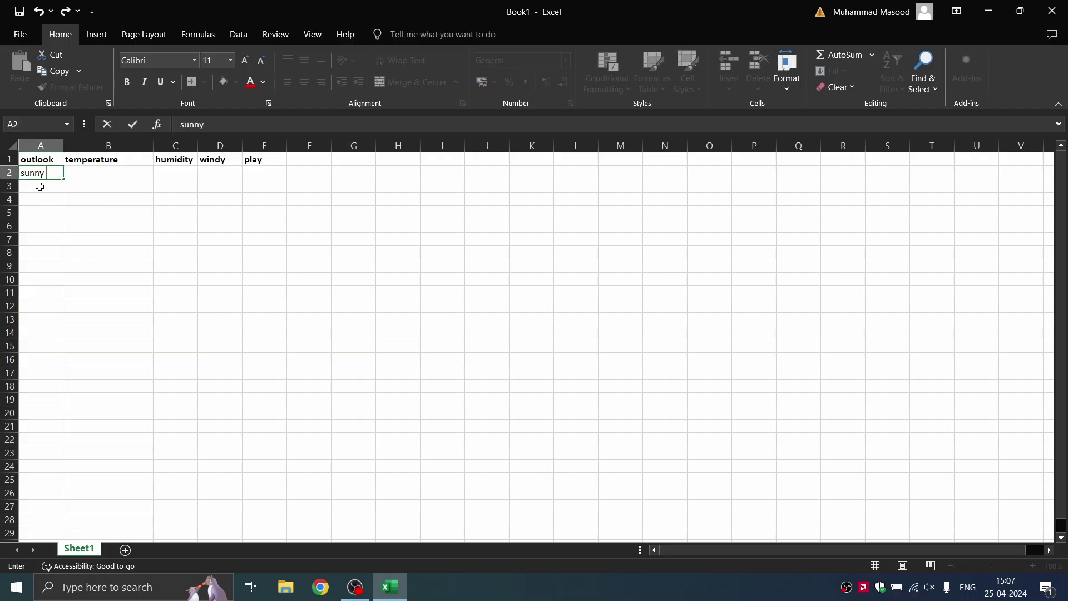
click(39, 187)
text(overcast)
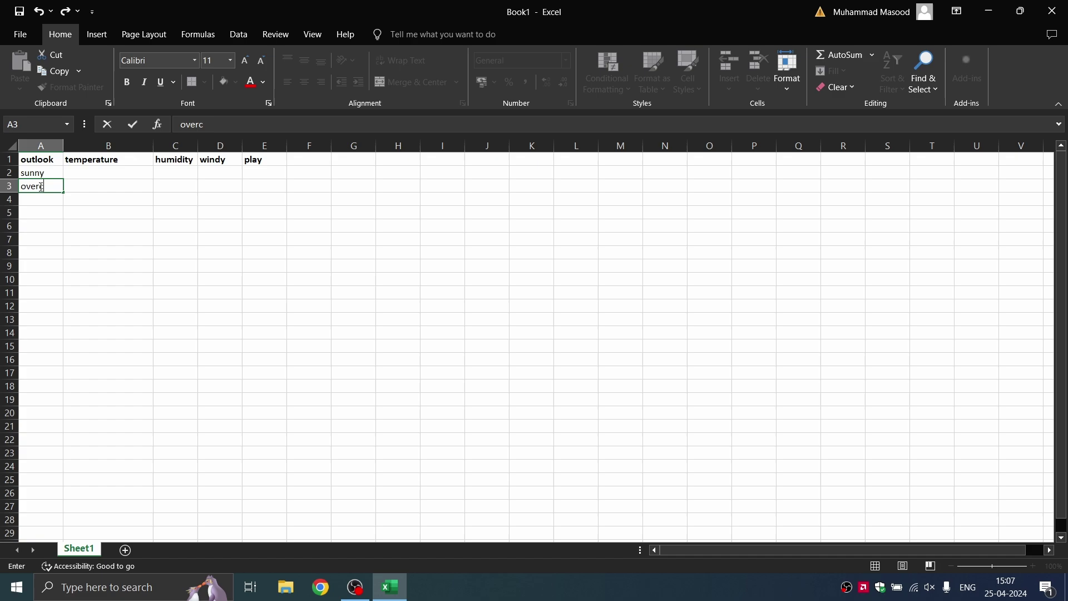
click(41, 198)
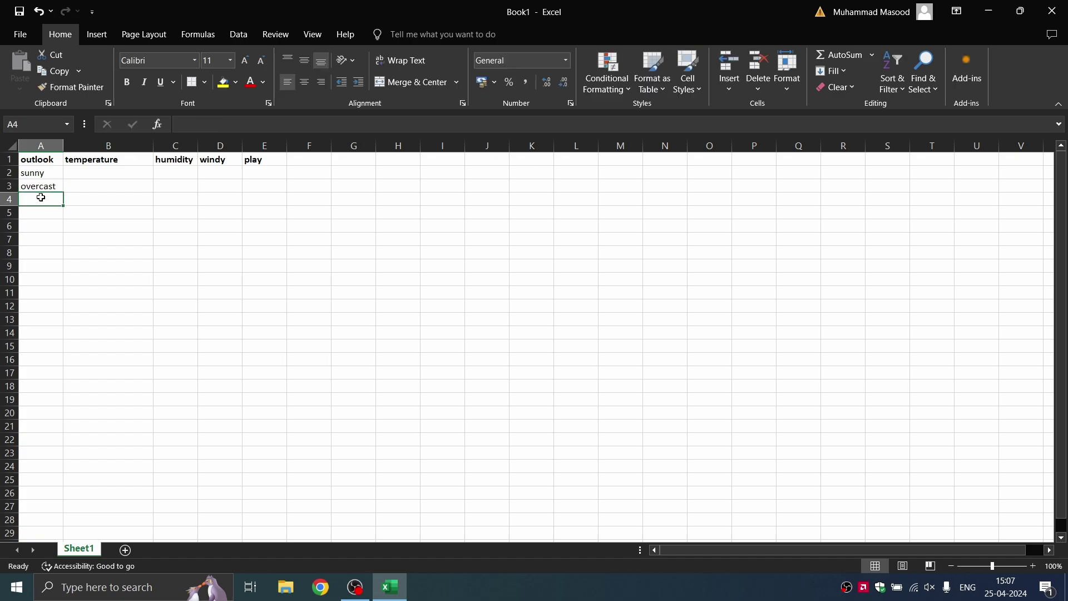
text(rainy)
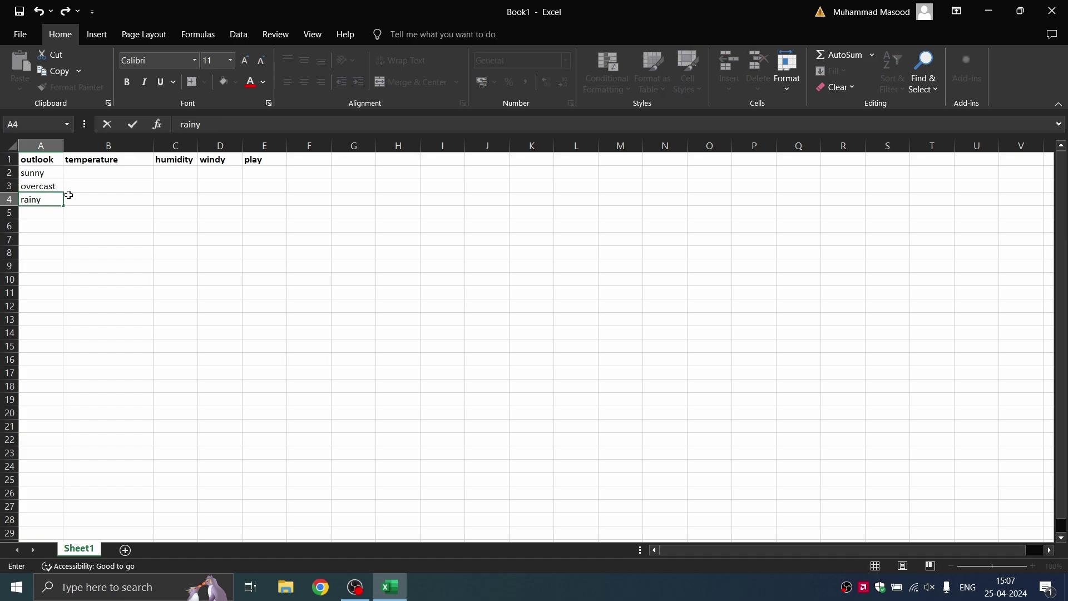
- Enter temperatures 20, 30 and 40 in B2:B4
click(112, 173)
text(20)
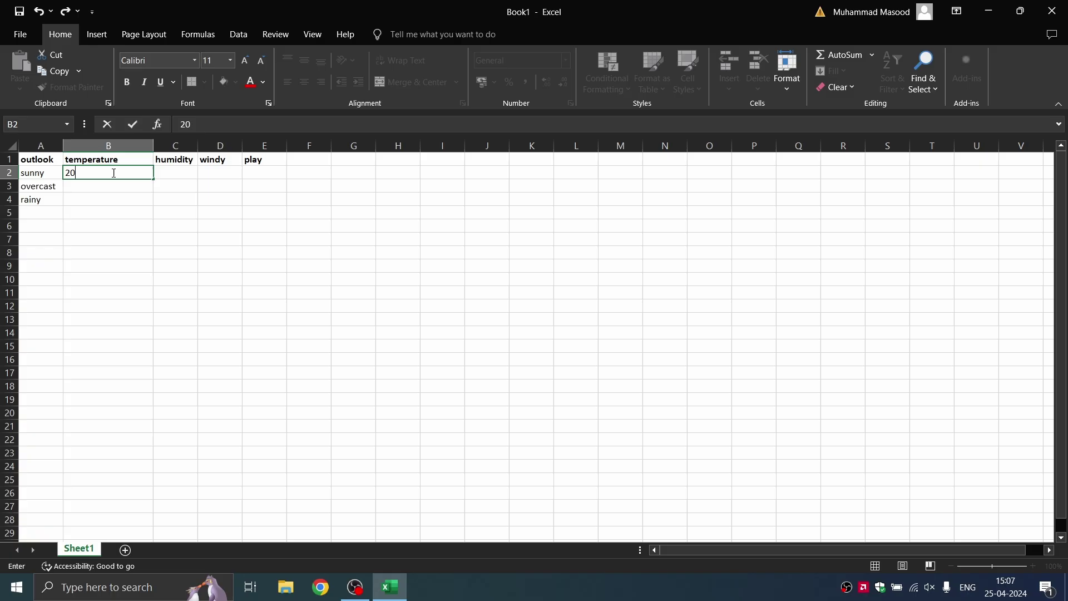
click(103, 189)
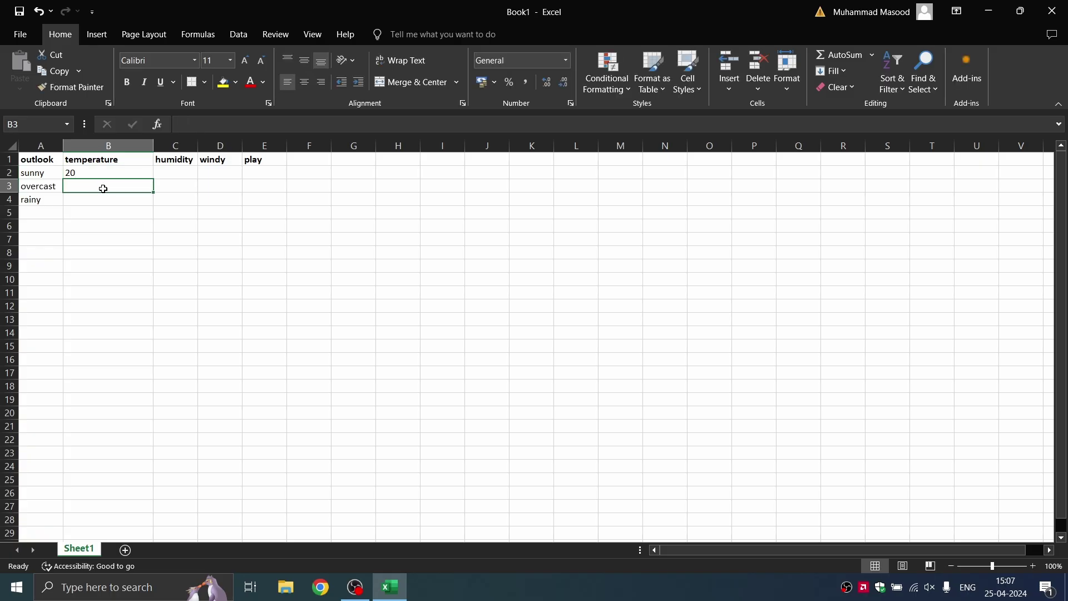
text(30)
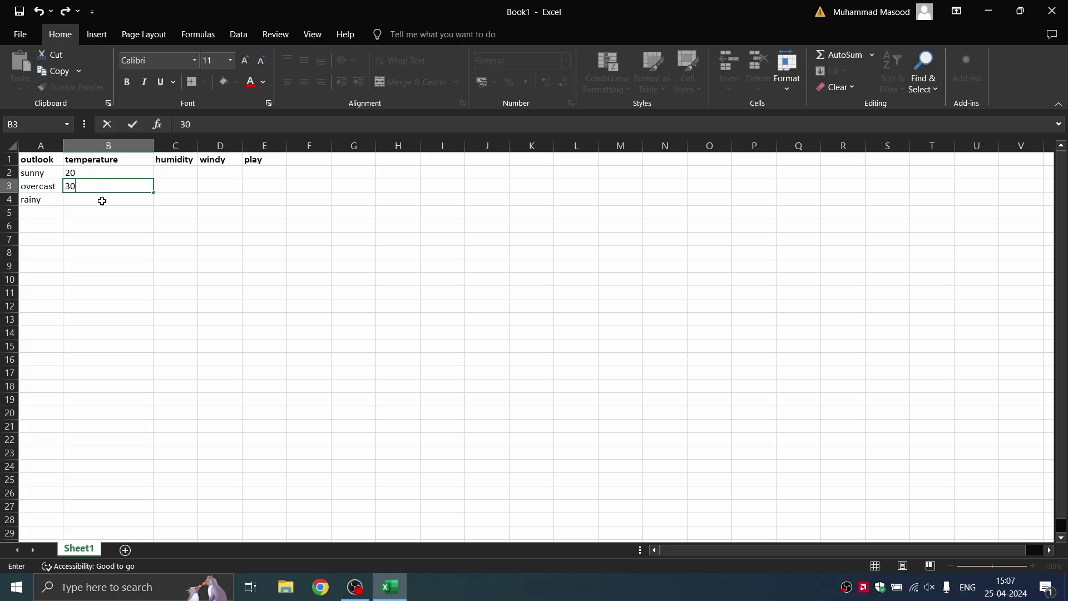
click(102, 201)
text(4)
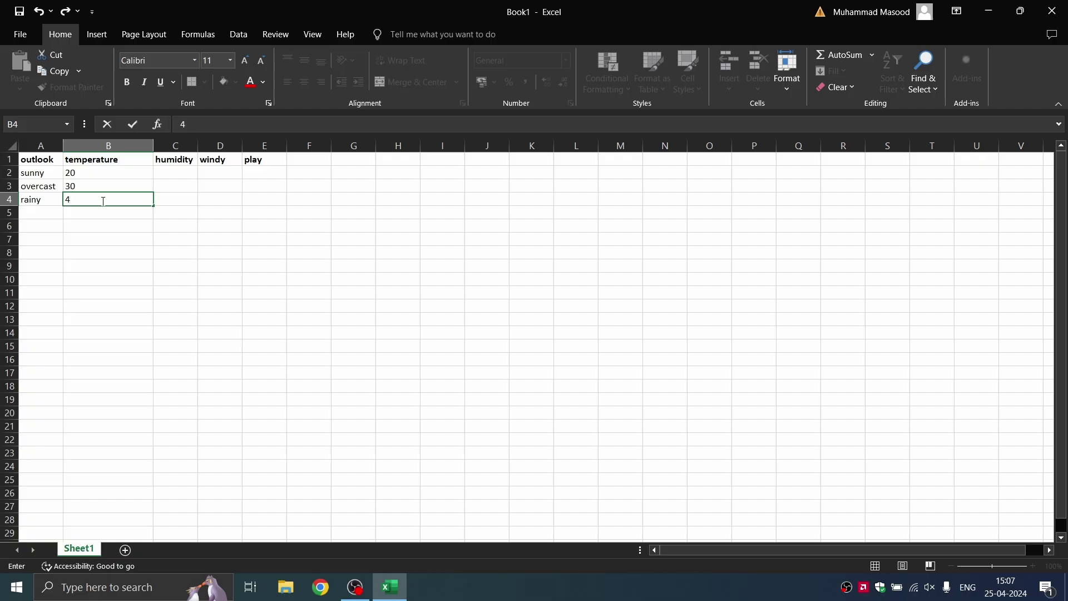
text(0)
- Enter humidity values normal, high and normal in C2:C4
click(179, 175)
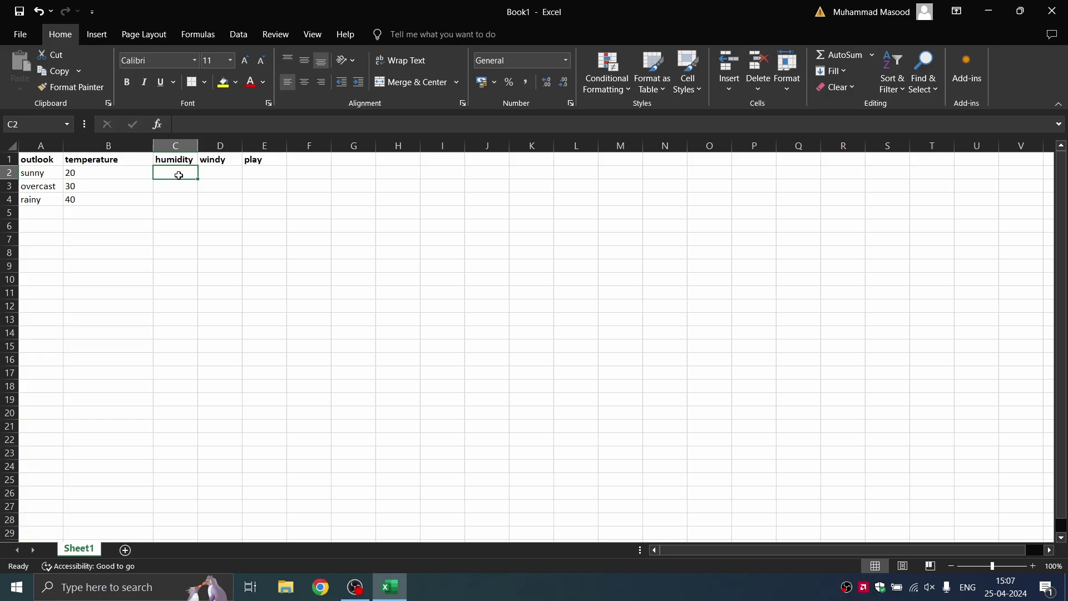
text(normal)
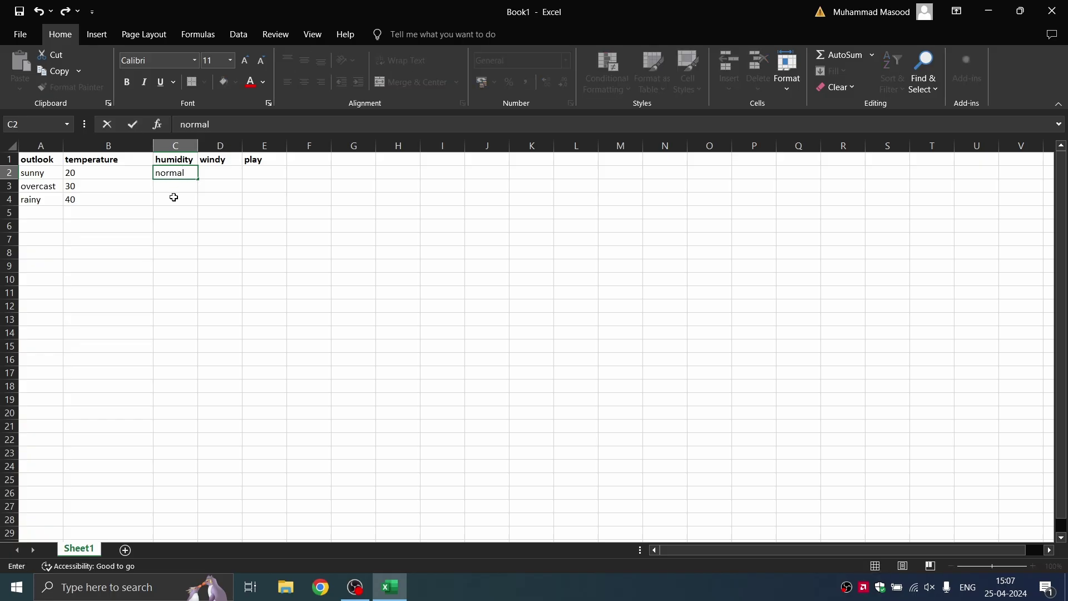
click(175, 186)
text(hig)
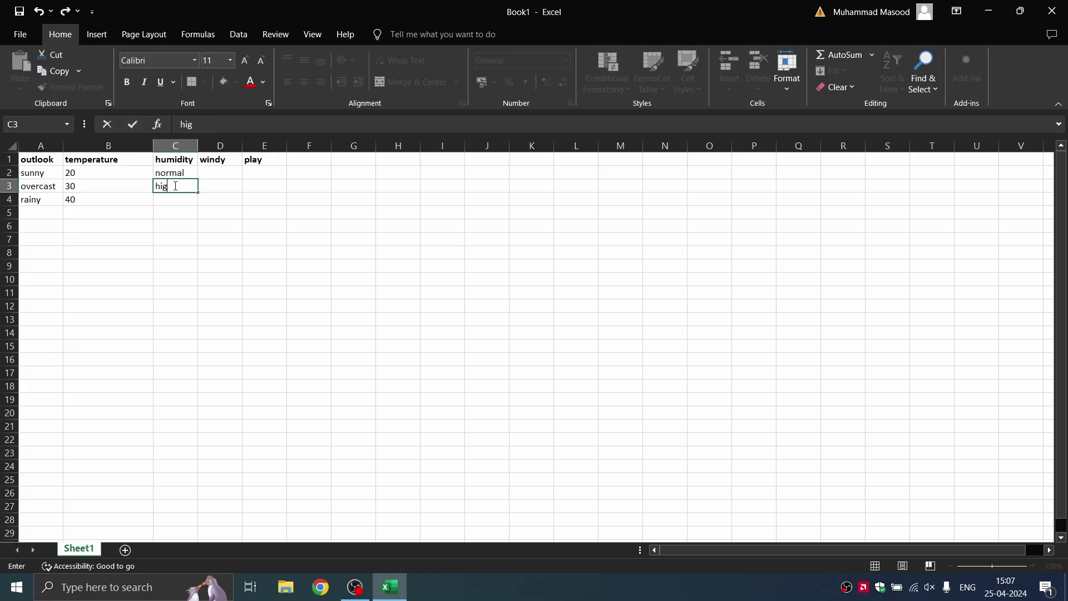
text(h)
click(175, 204)
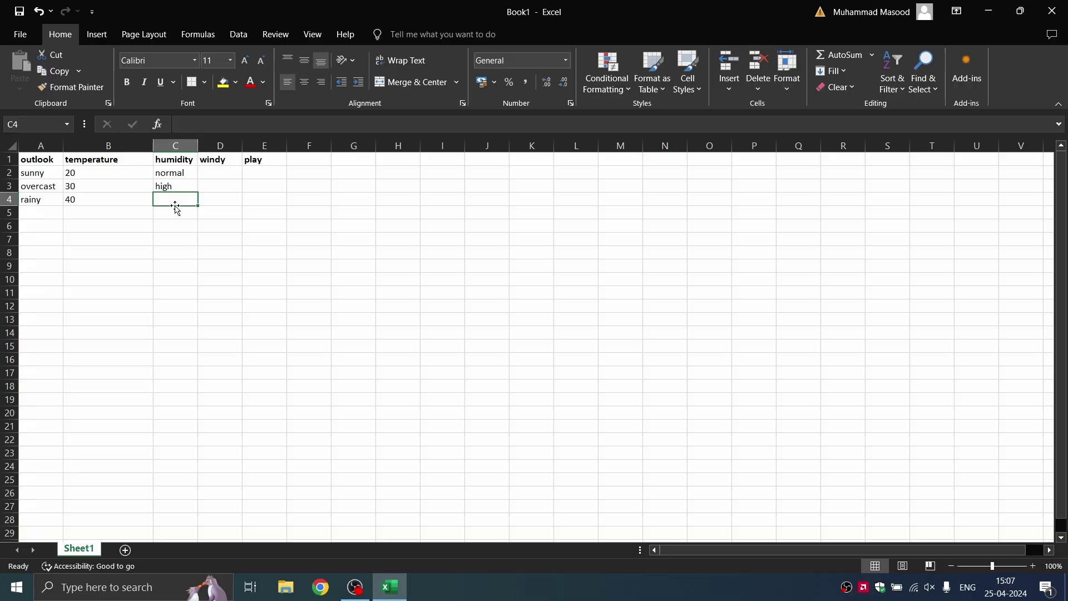
text(normal)
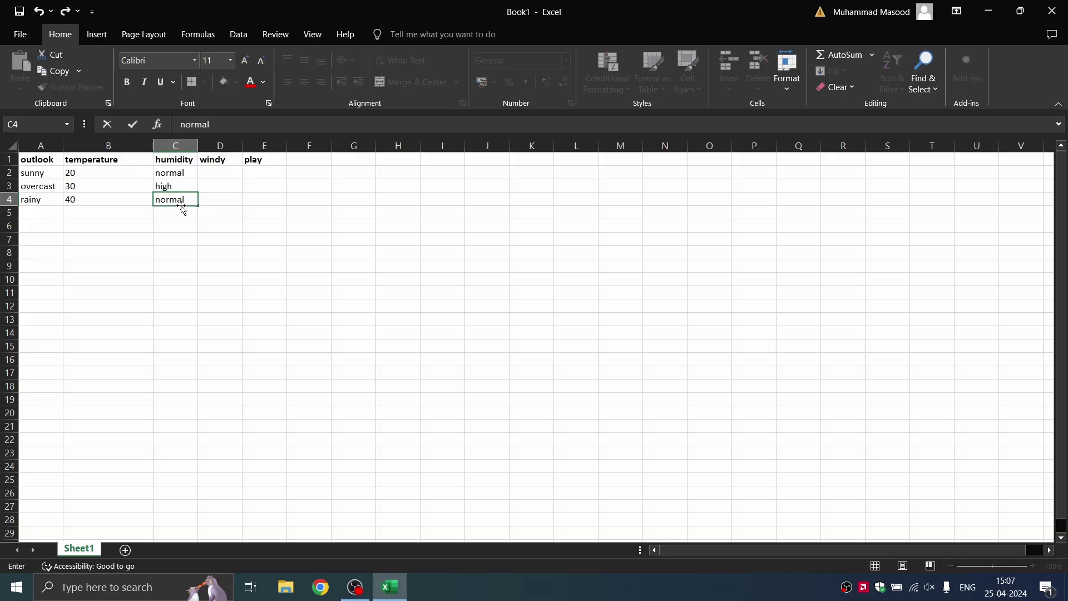
- Enter windy values TRUE, FALSE and TRUE in D2:D4
click(215, 176)
text(TRUE)
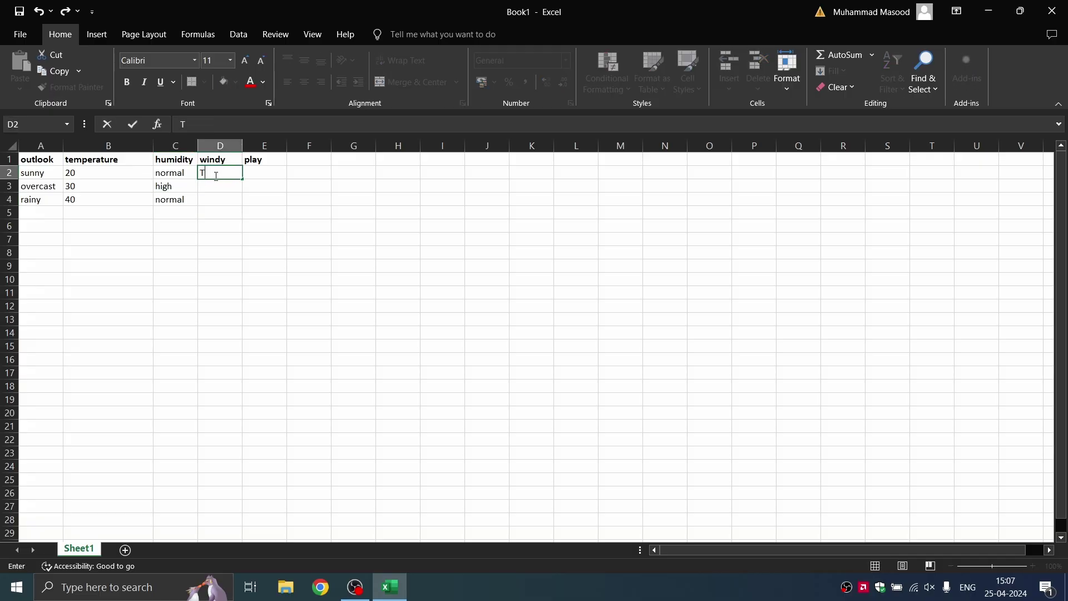
click(214, 186)
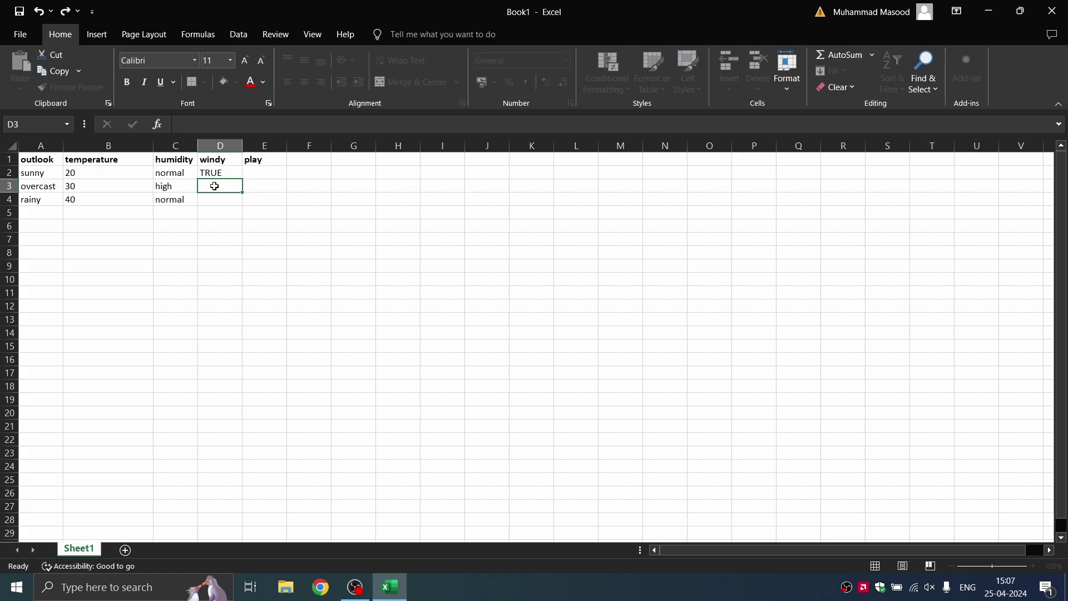
text(FALSE)
click(215, 200)
text(TR)
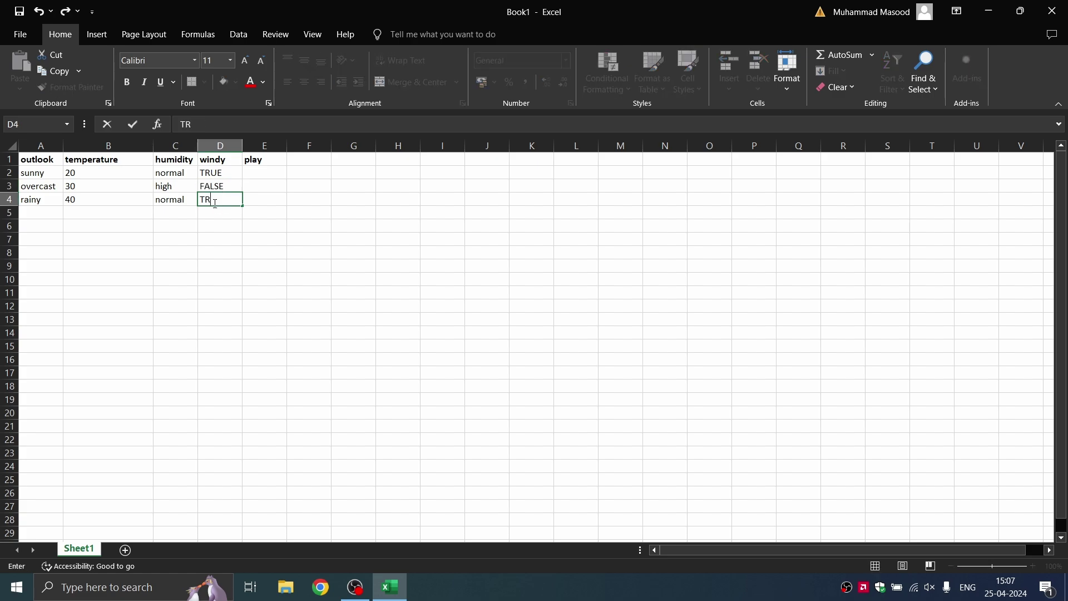
text(UE)
drag(257, 224, 263, 168)
- Enter play values yes, no and yes in E2:E4
click(263, 167)
text(yes)
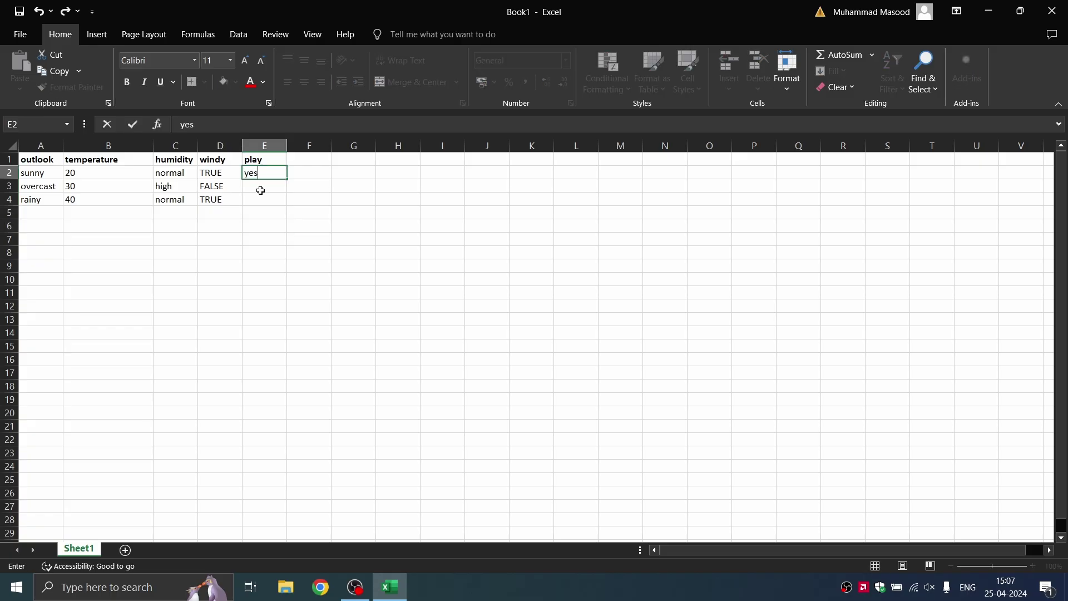
click(261, 191)
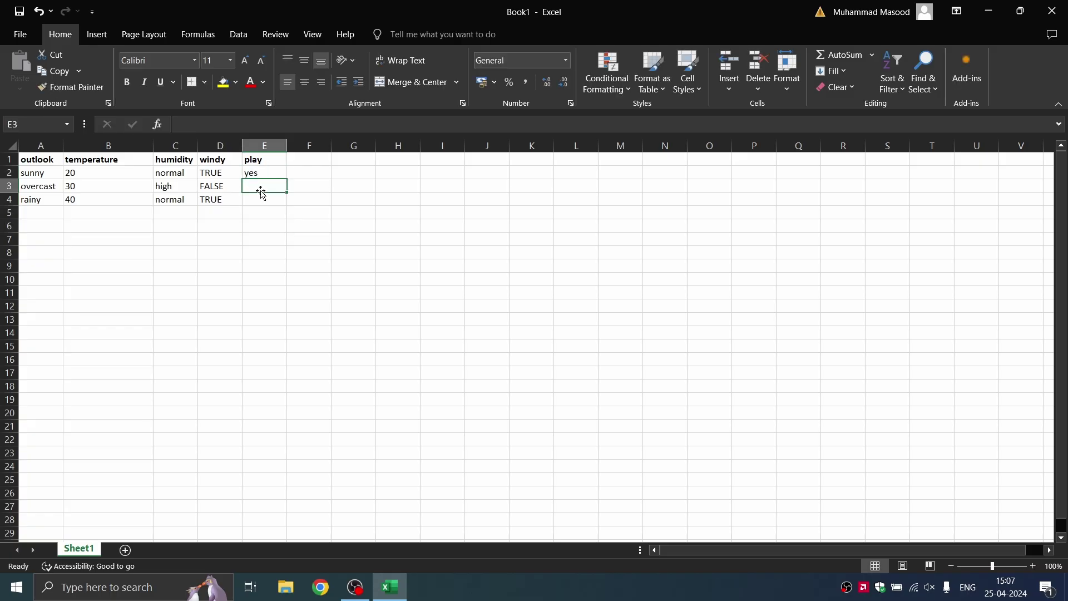
text(no)
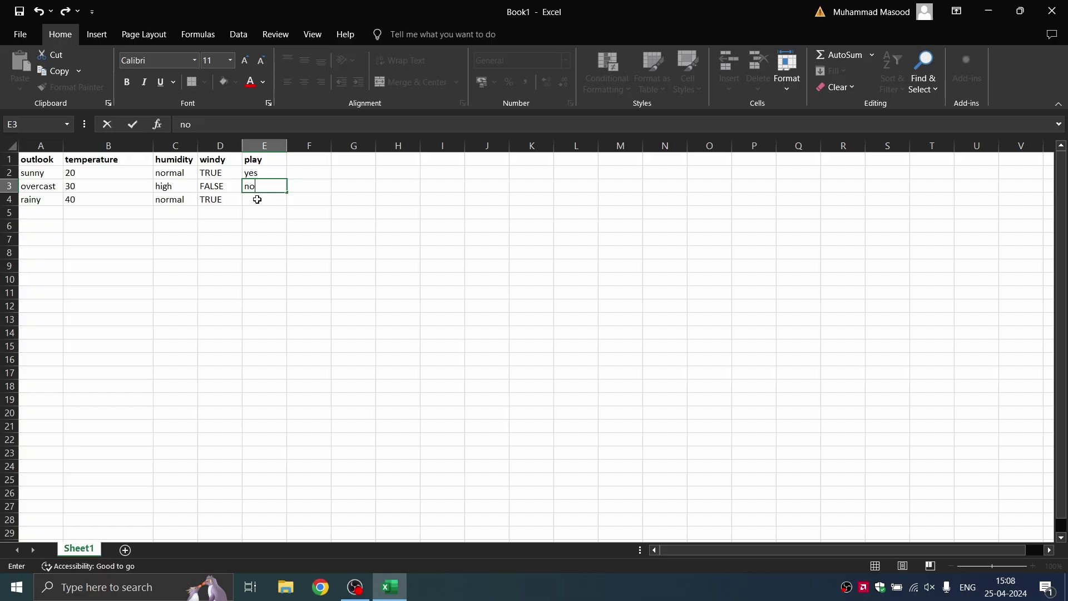
click(257, 205)
text(yes)
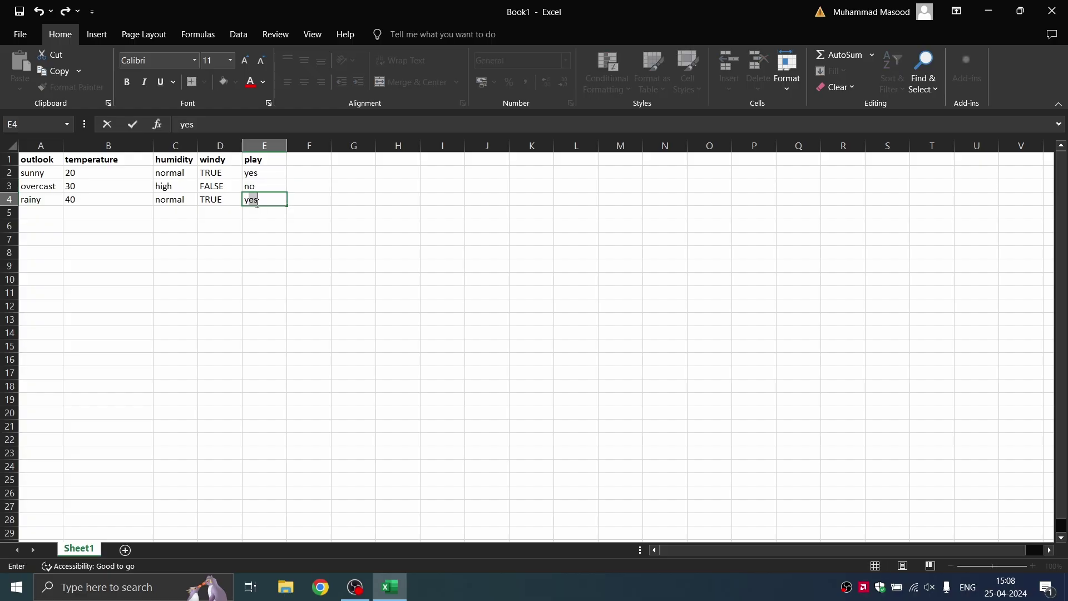
click(370, 281)
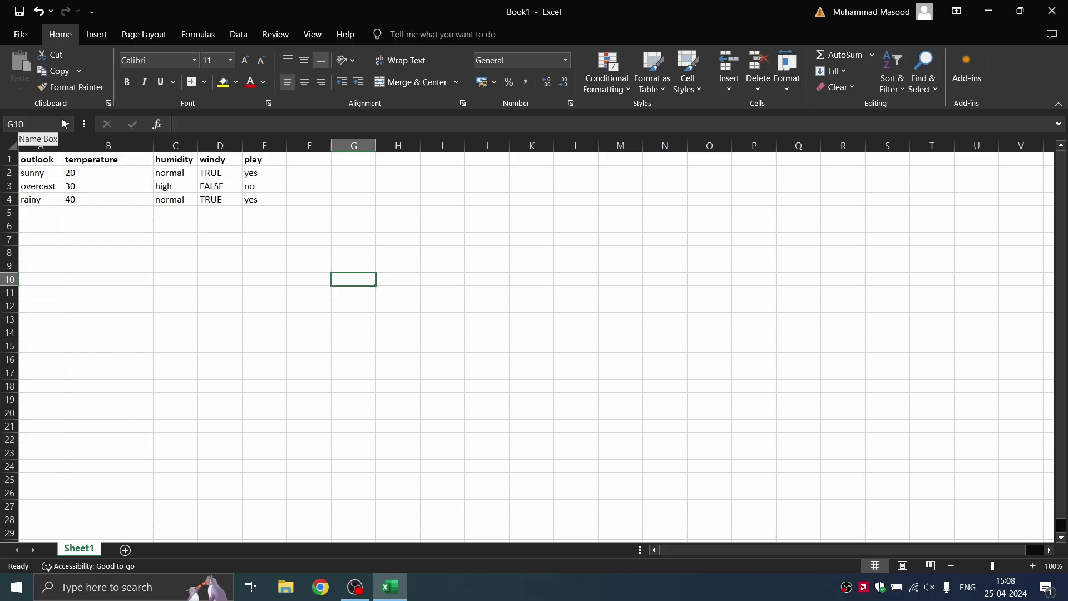
- Save the sheet to Documents as weather2 in CSV UTF-8 (Comma delimited) format, then minimize Excel
click(20, 34)
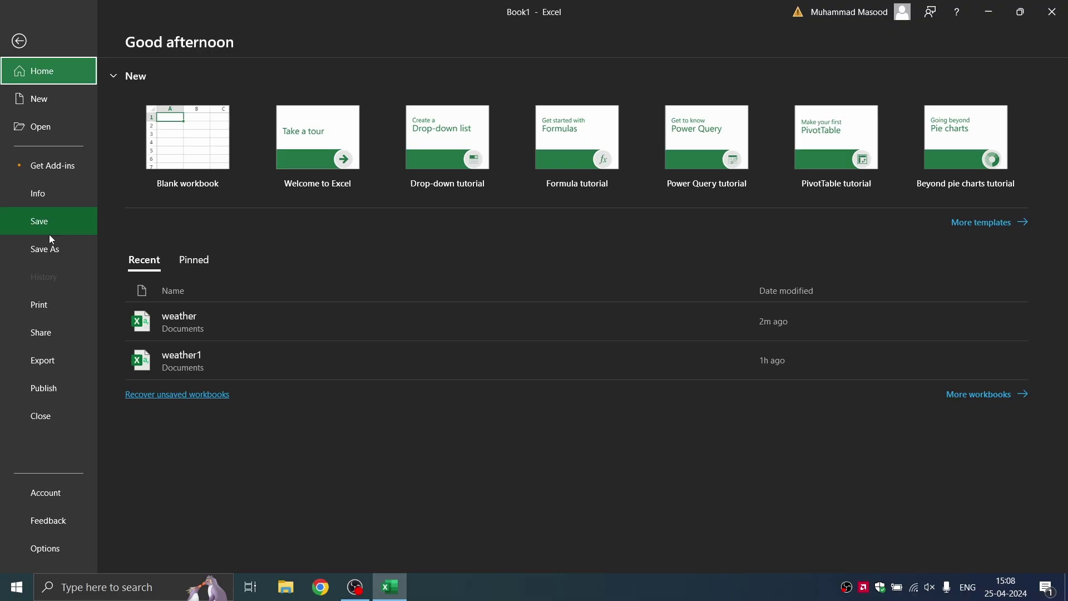
click(48, 248)
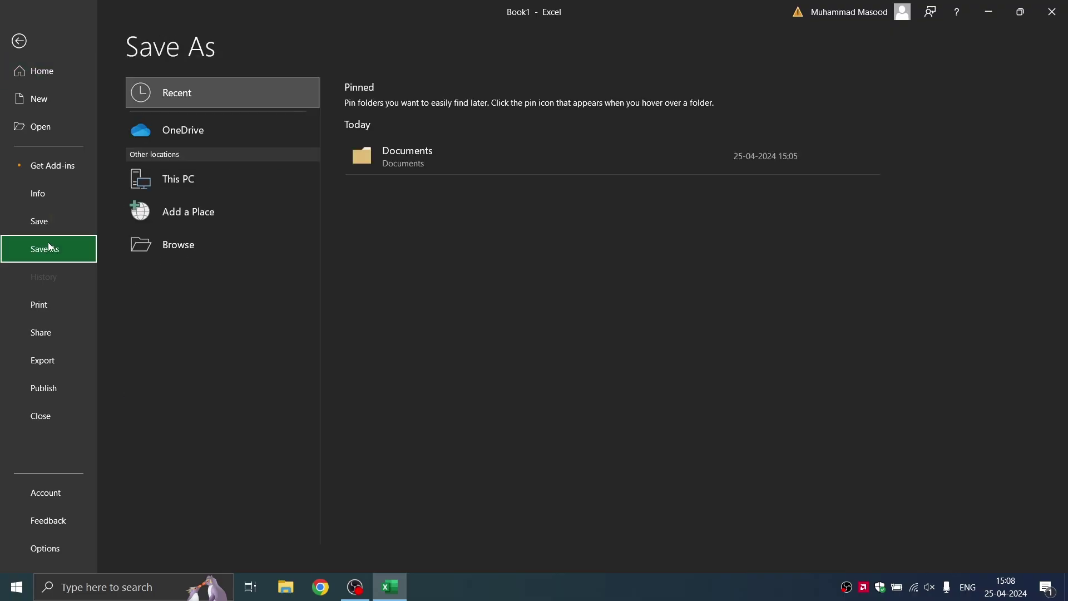
click(409, 151)
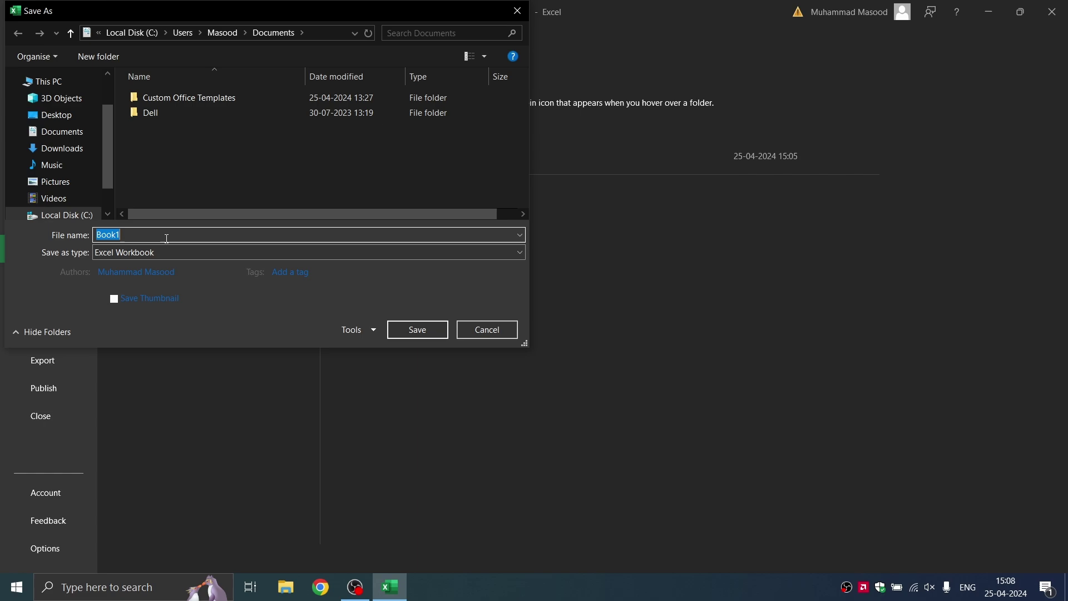
text(weather)
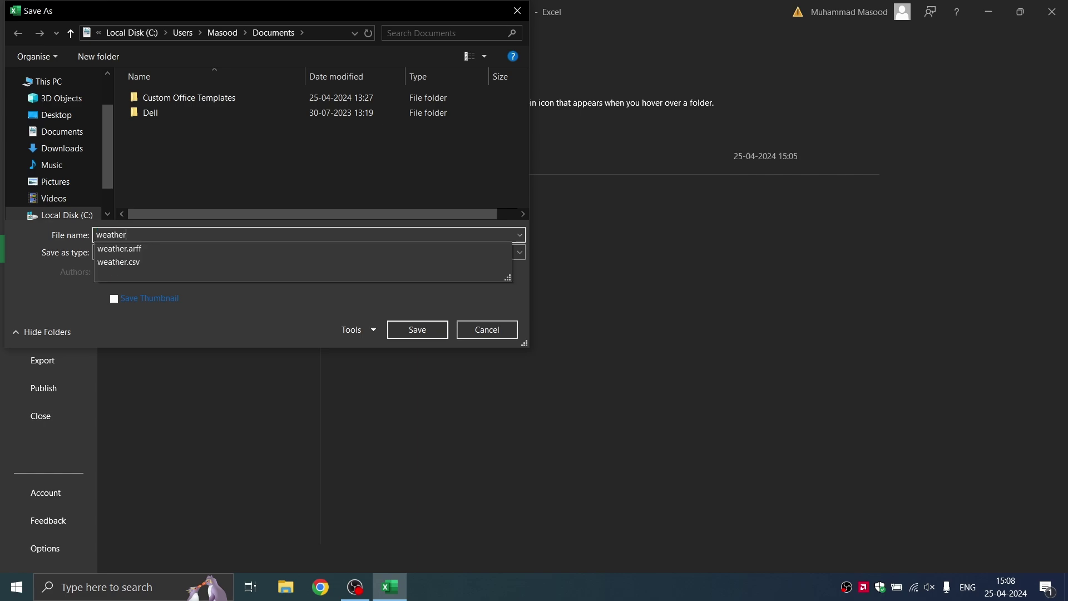
text(2)
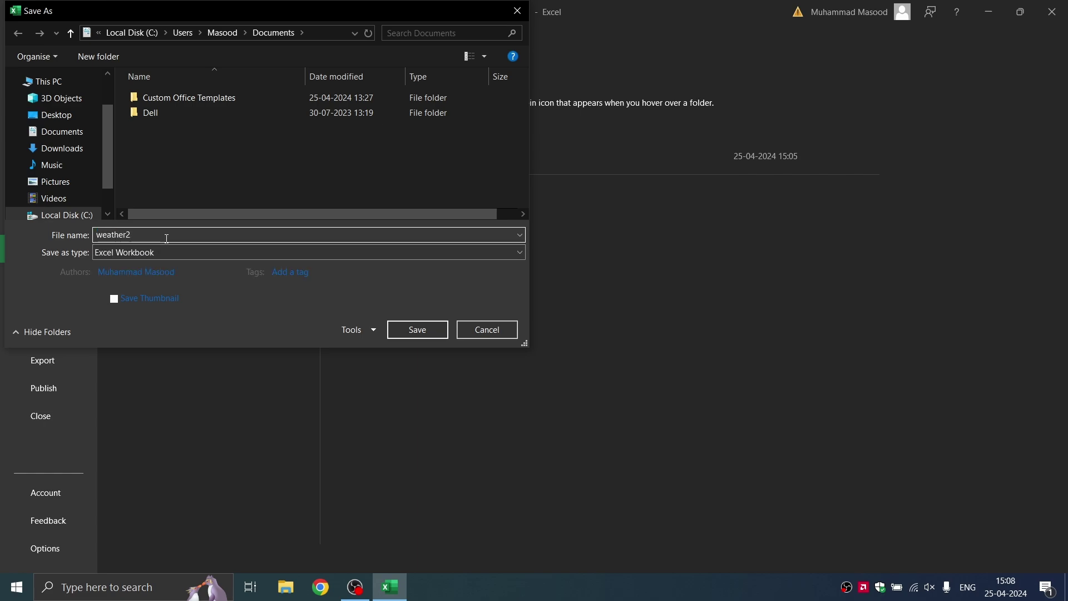
click(165, 251)
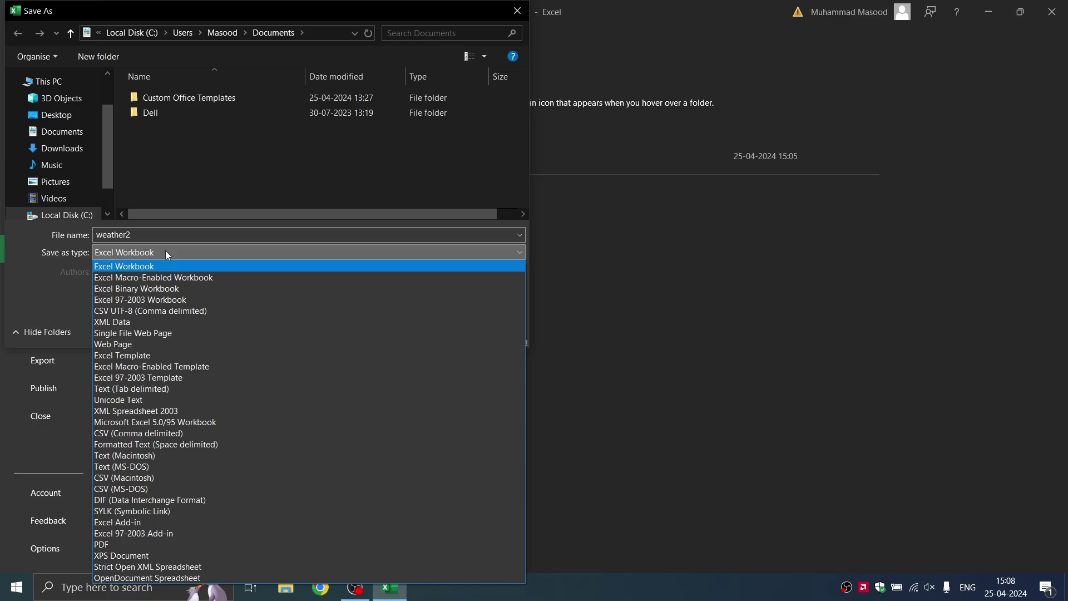
click(129, 314)
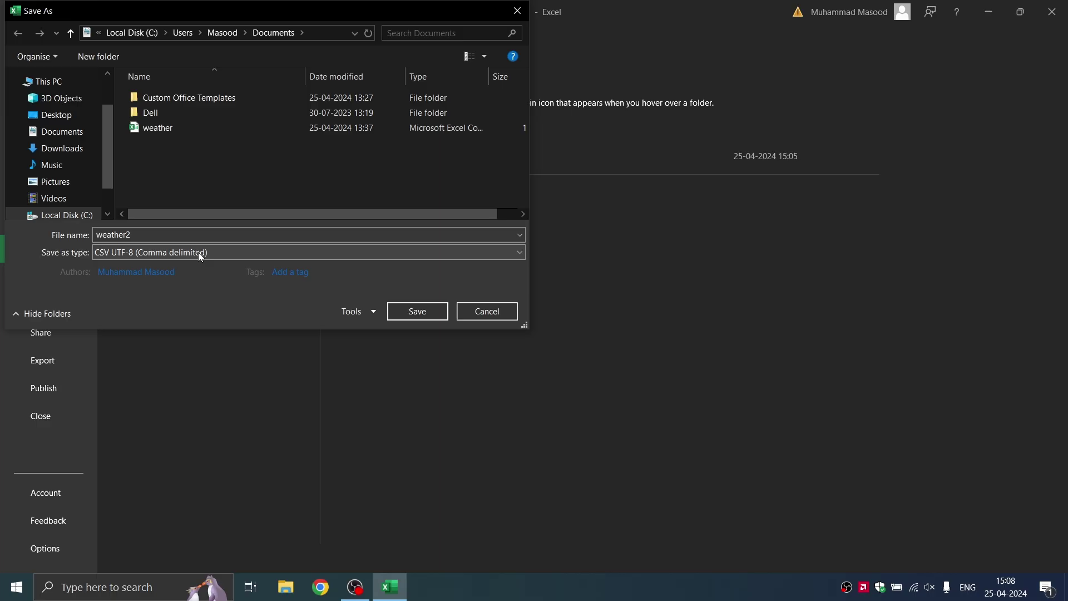
click(418, 311)
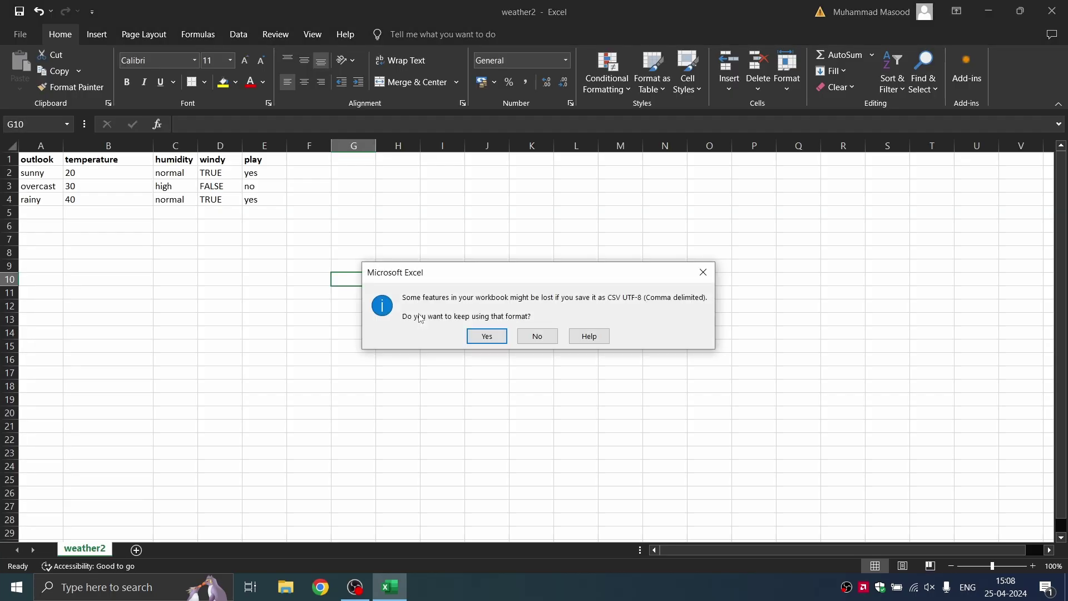
click(487, 334)
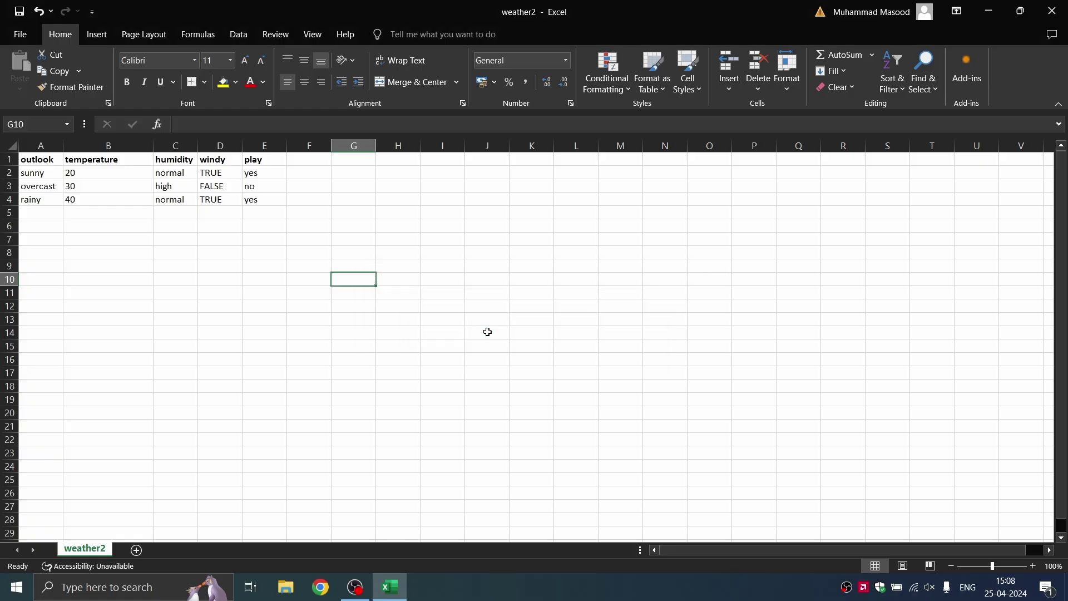
click(989, 11)
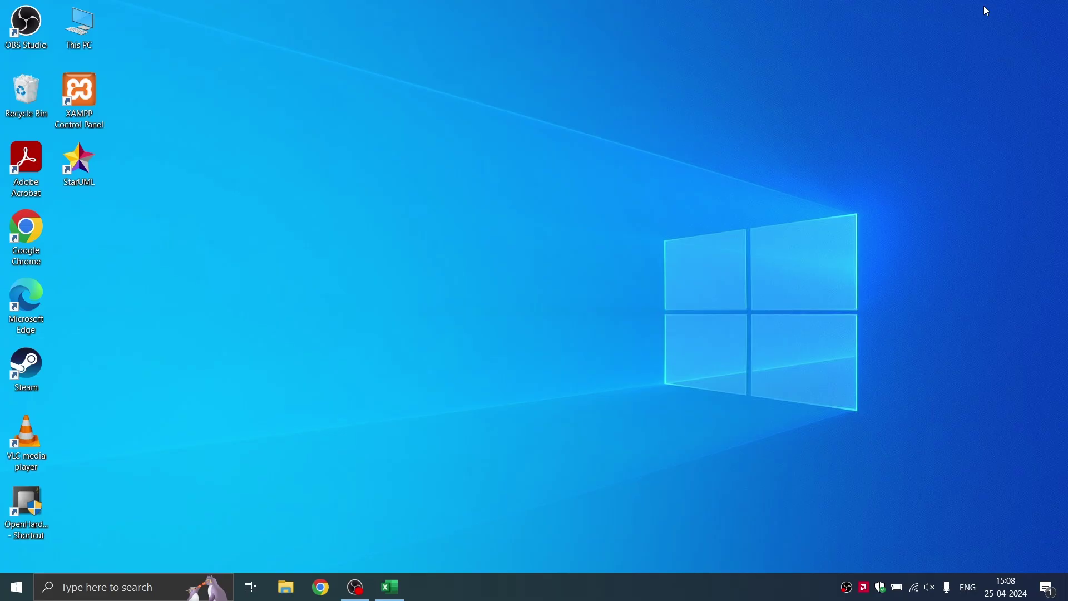
- Browse to Documents in File Explorer and show the Open with apps for weather2
click(287, 586)
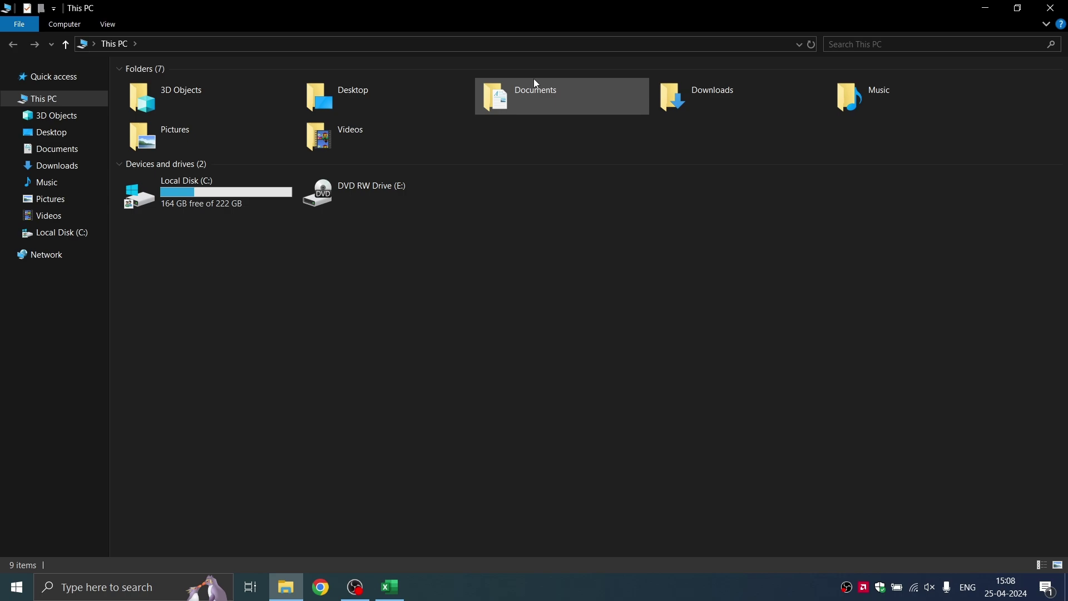
double_click(535, 99)
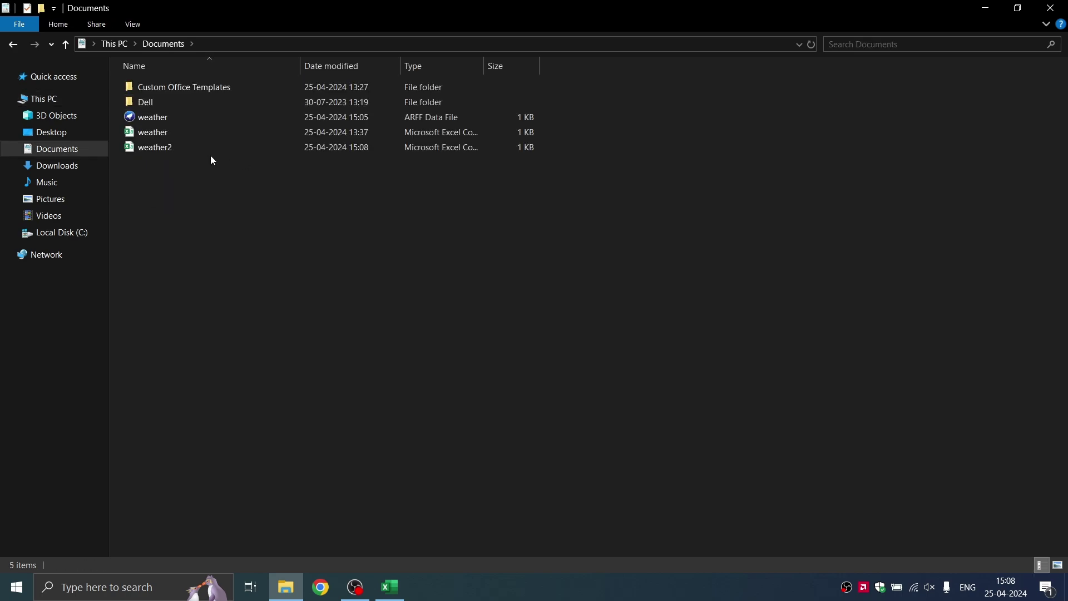
click(176, 154)
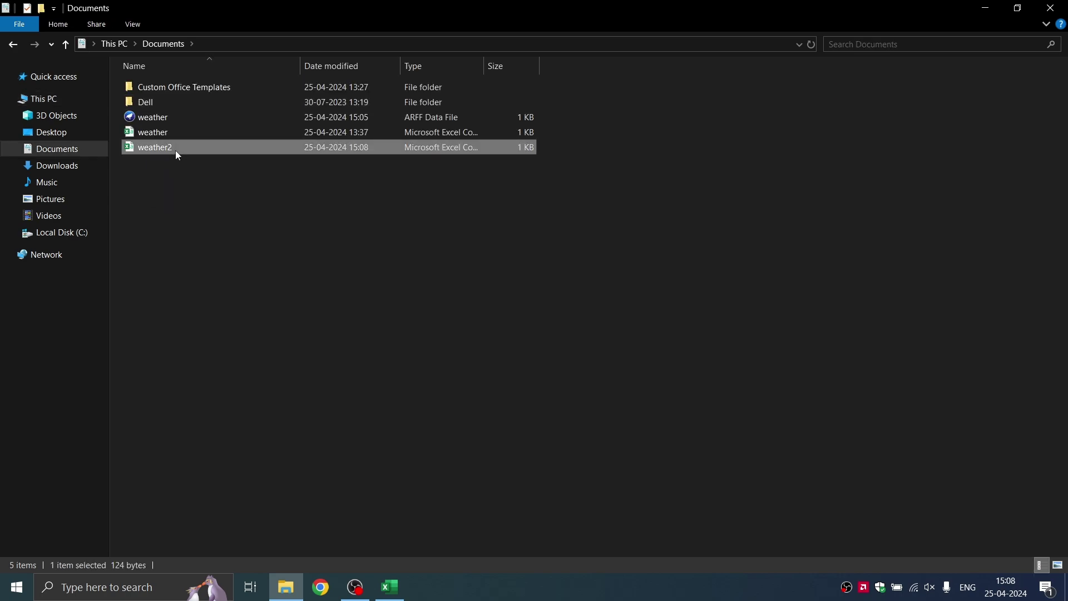
right_click(176, 152)
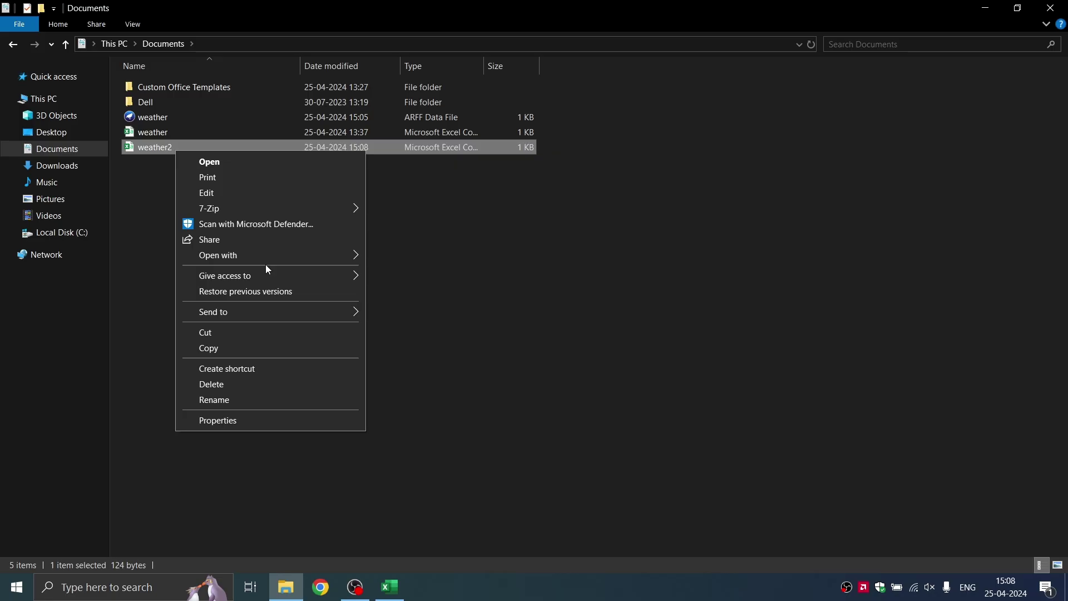
mouse_move(262, 259)
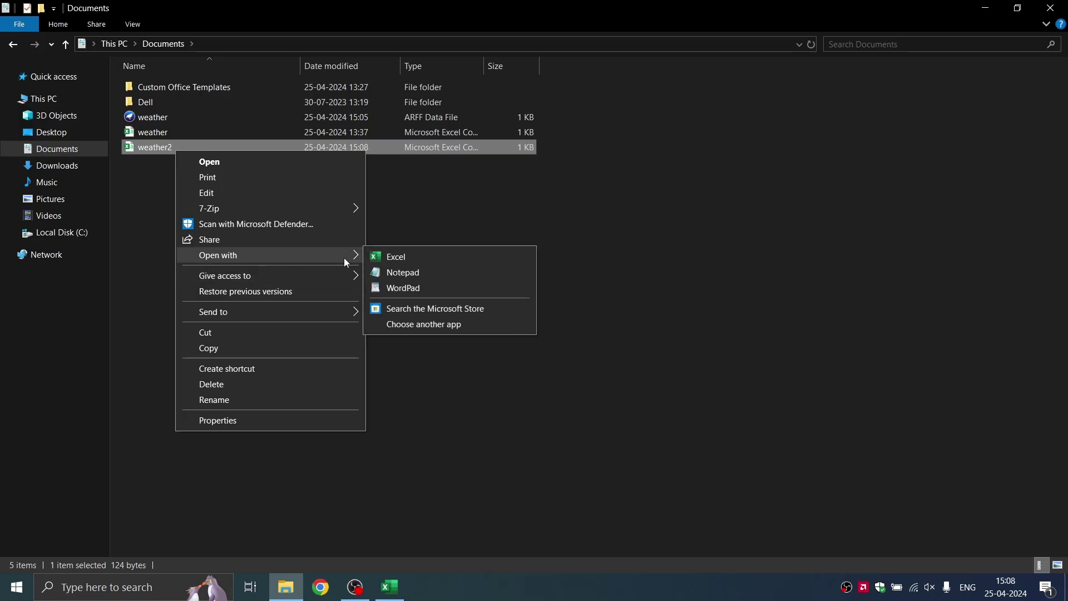
click(396, 272)
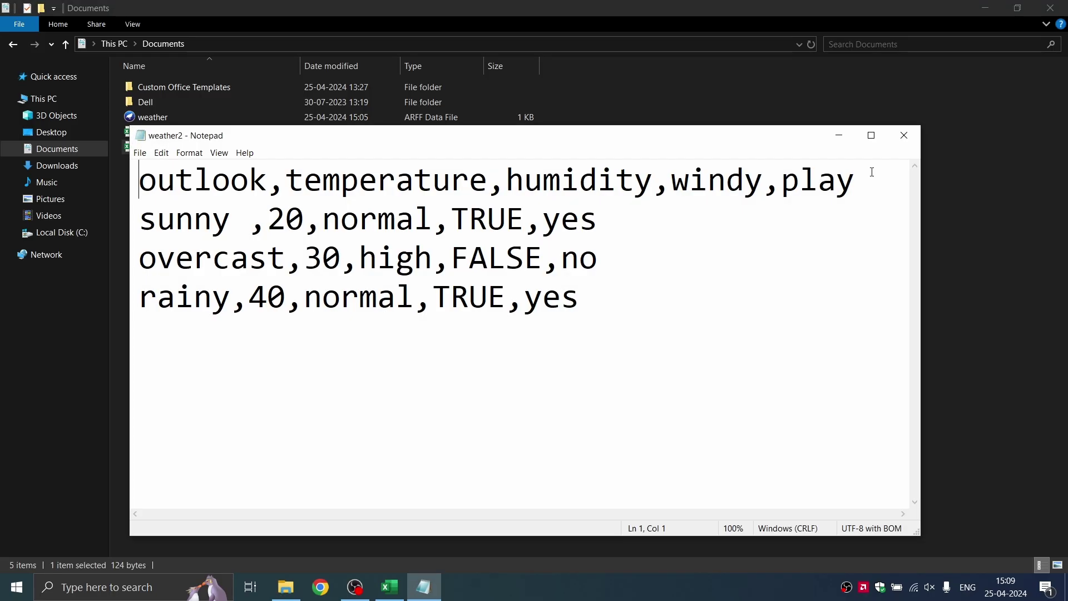
click(872, 135)
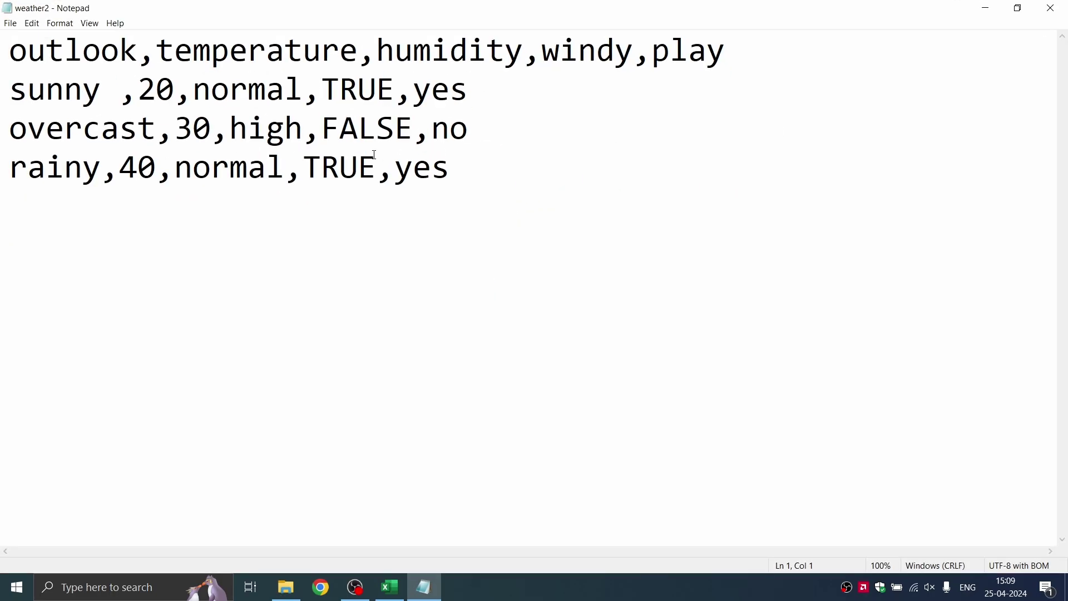
key(Return)
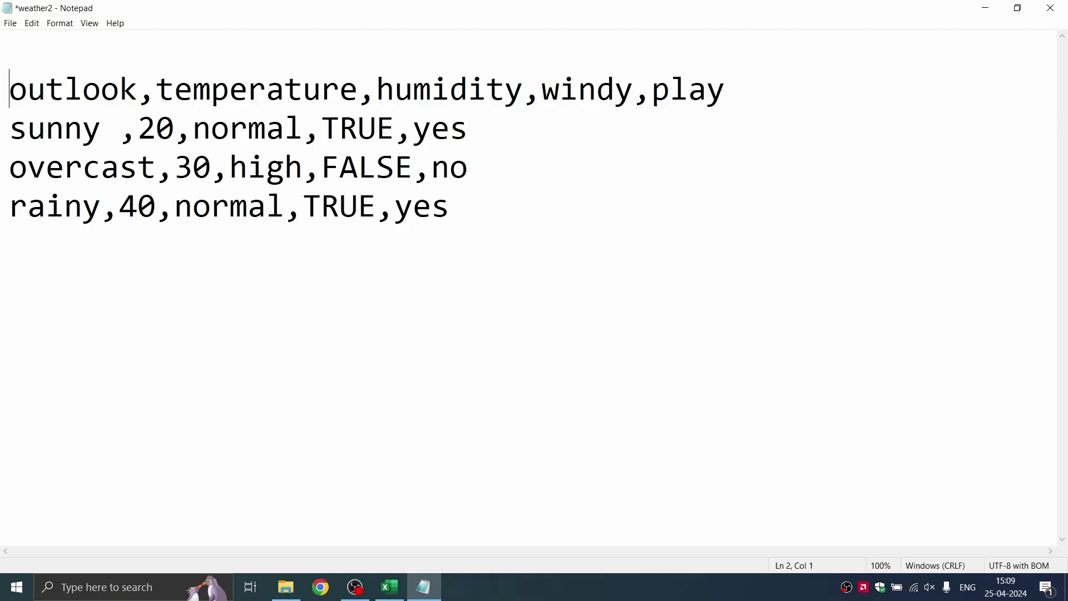
click(22, 52)
text(@RE)
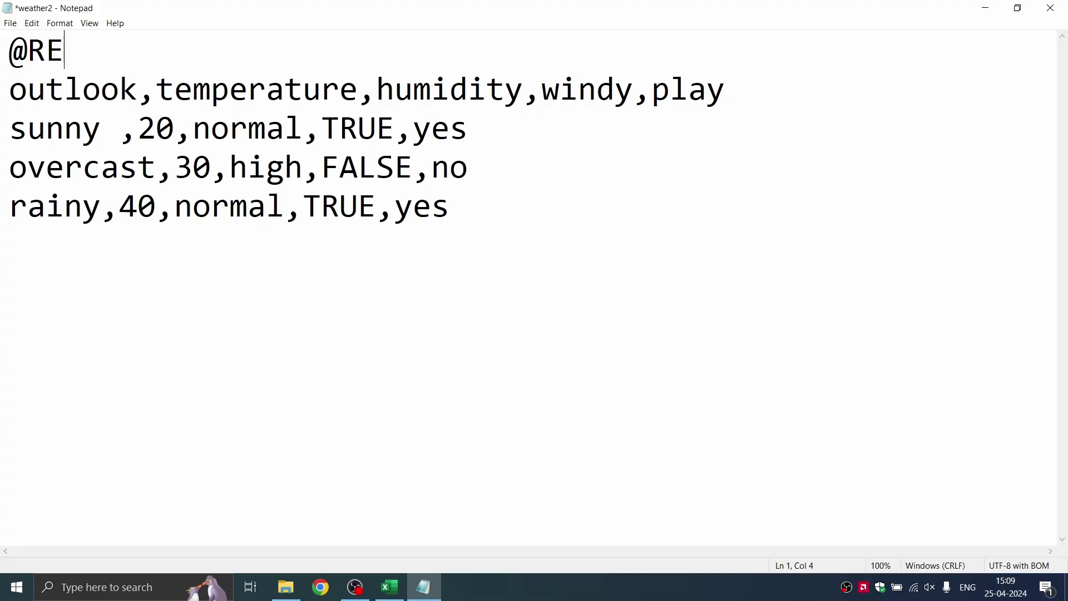
text(LATION )
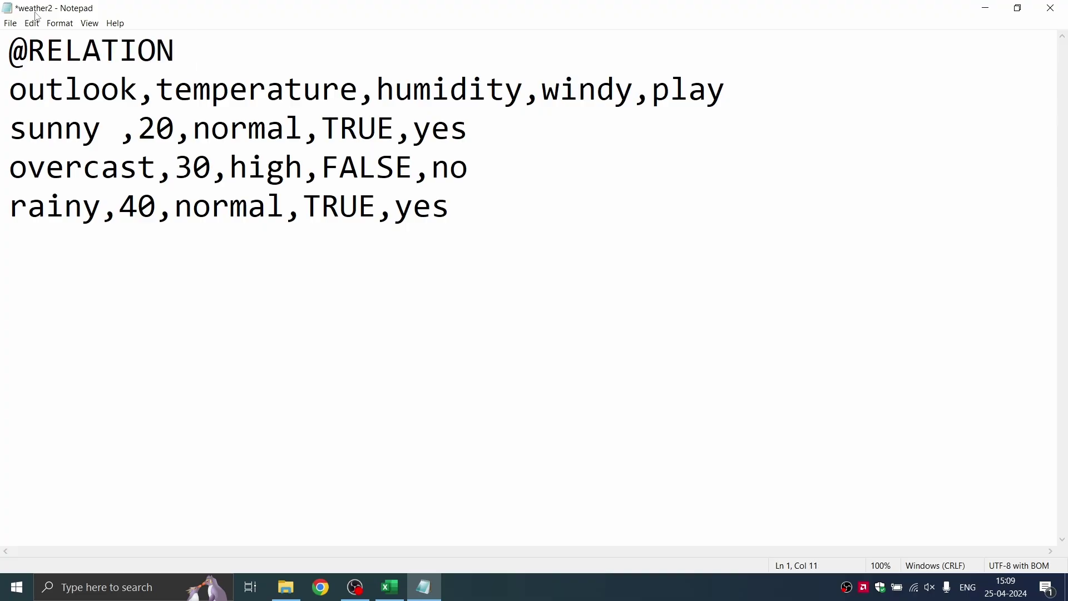
text(weather2)
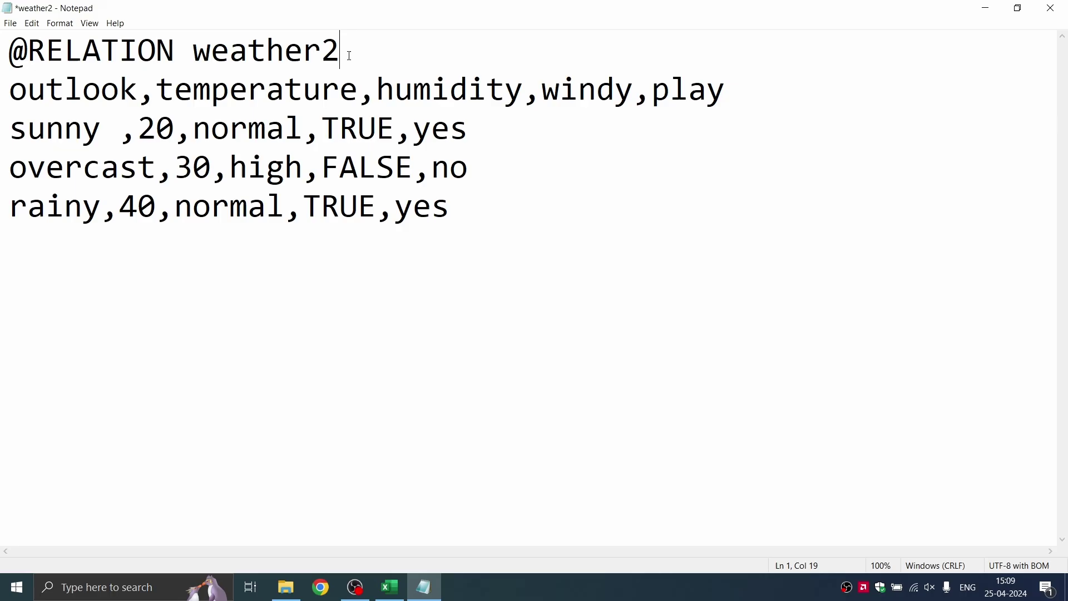
key(Return)
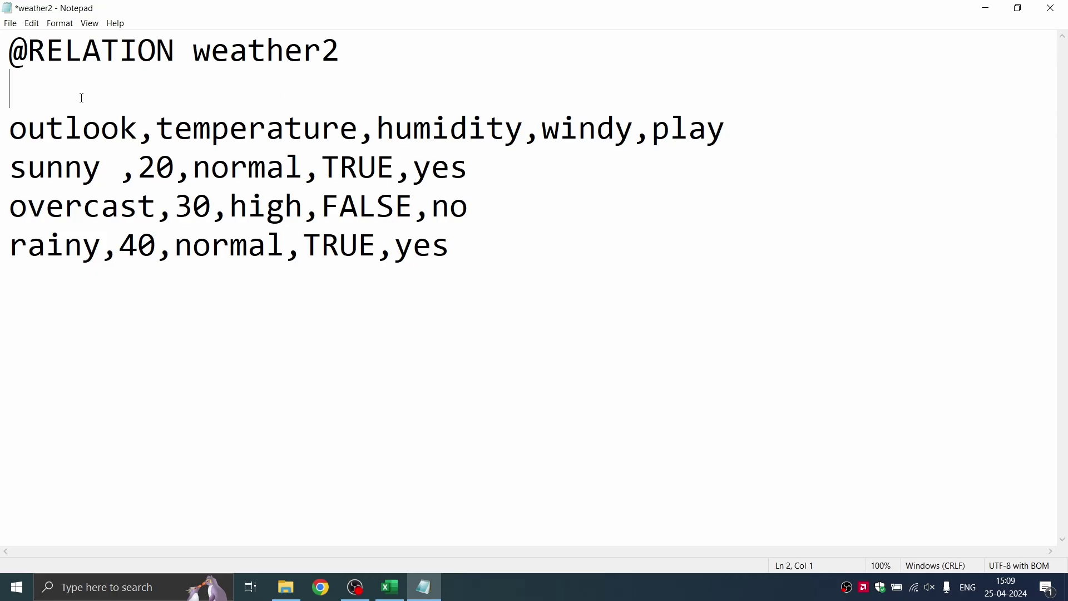
text(@attribute)
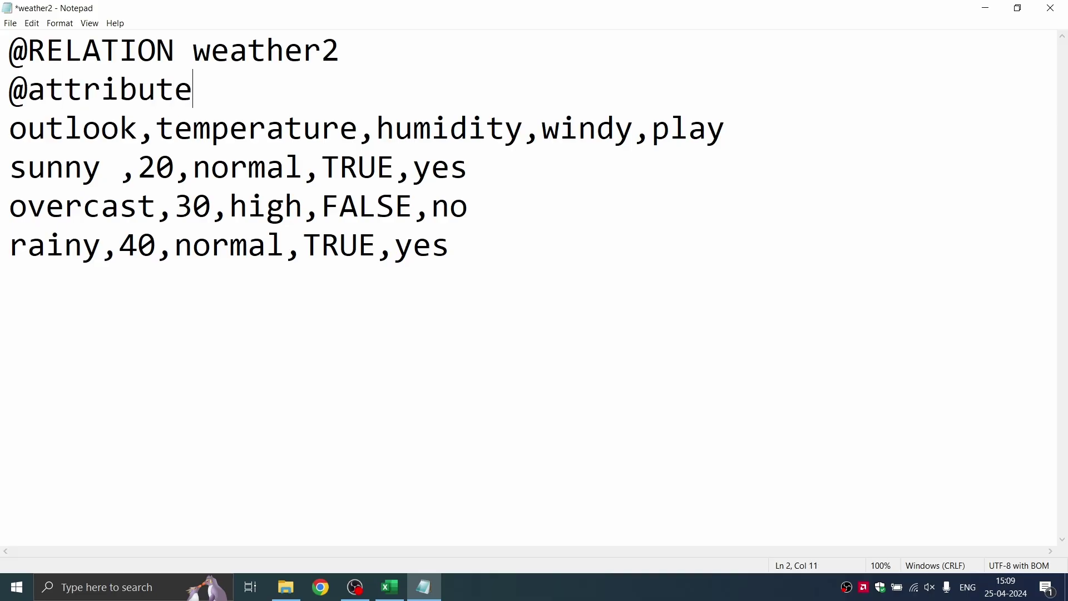
text( outlook)
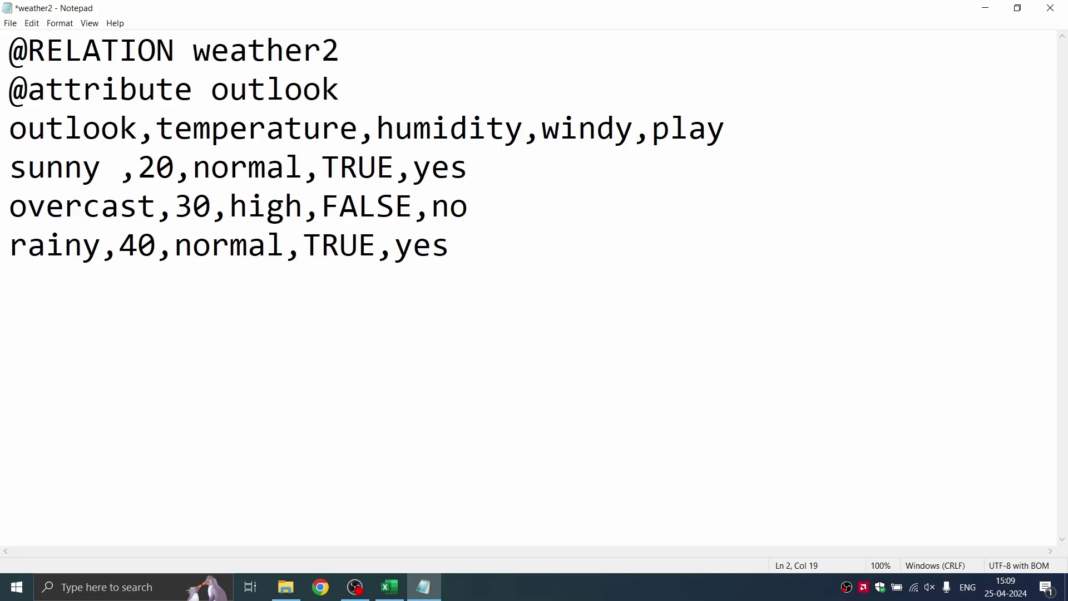
key(Return)
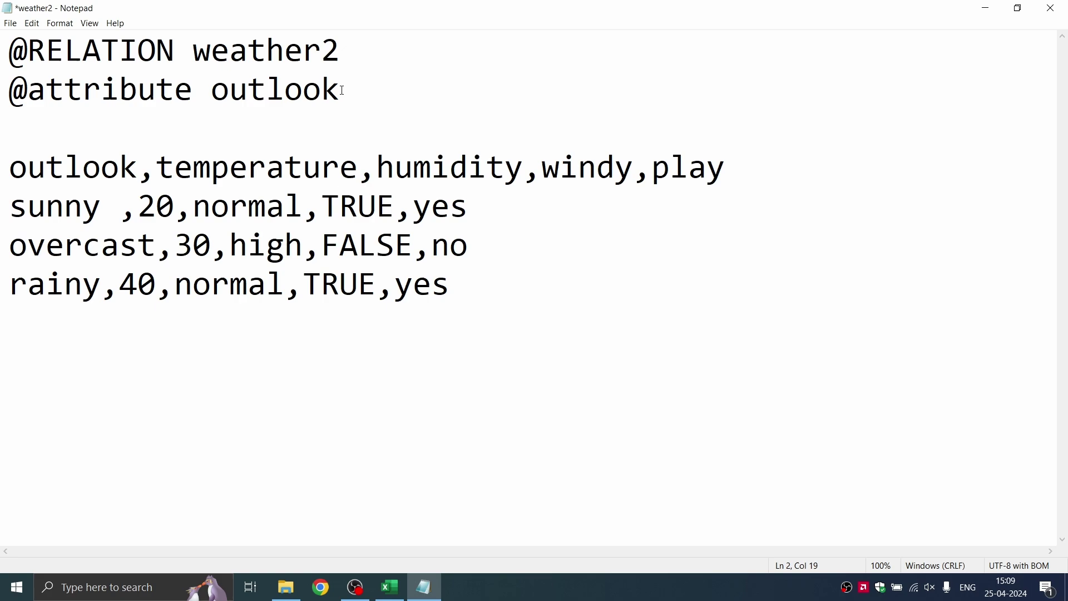
text({su)
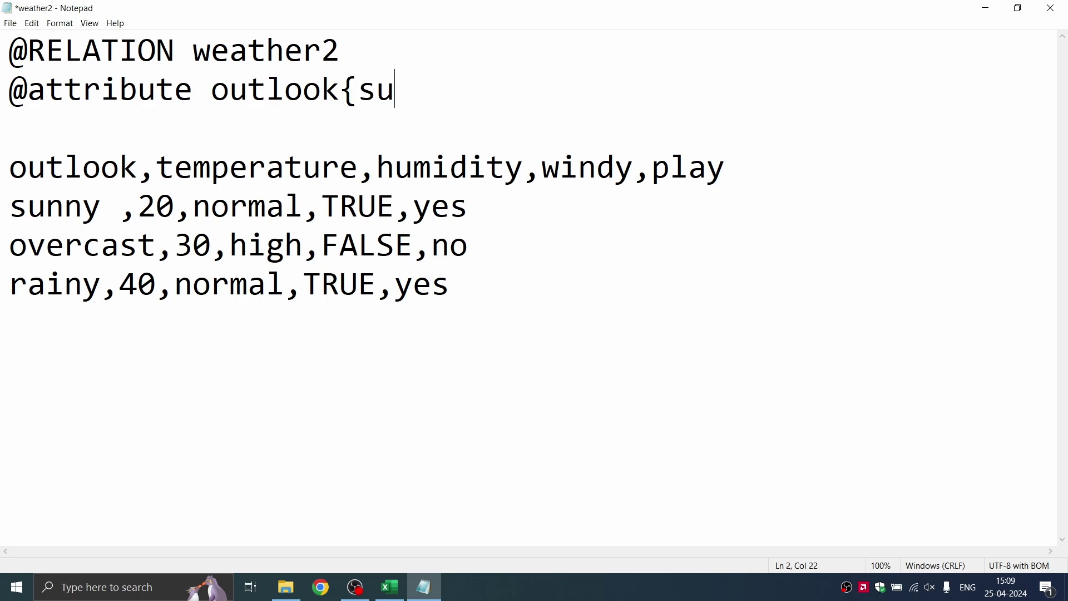
text(nny,ov)
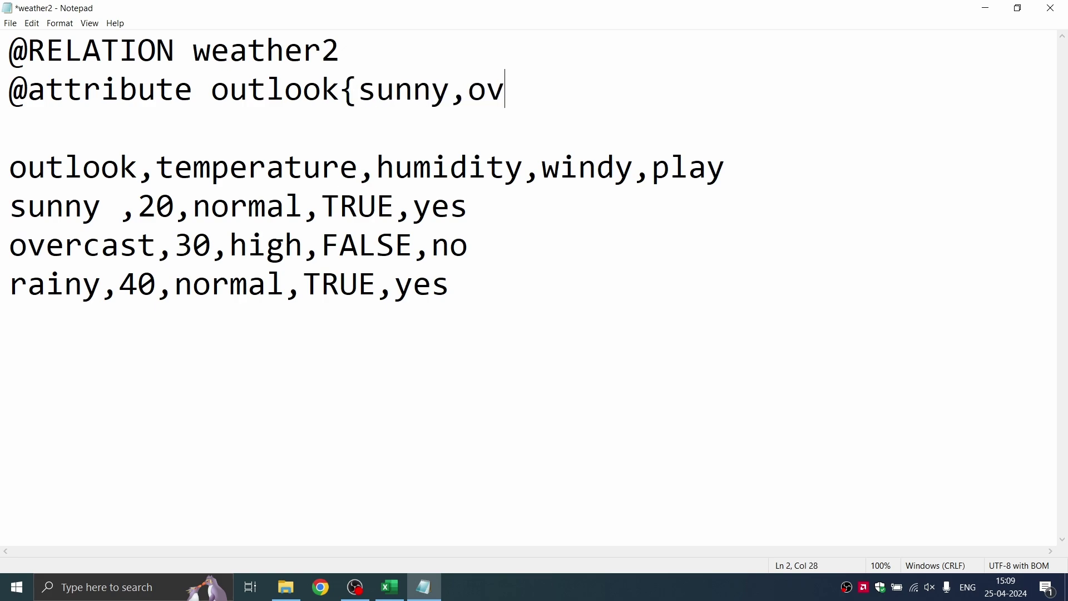
text(ercas)
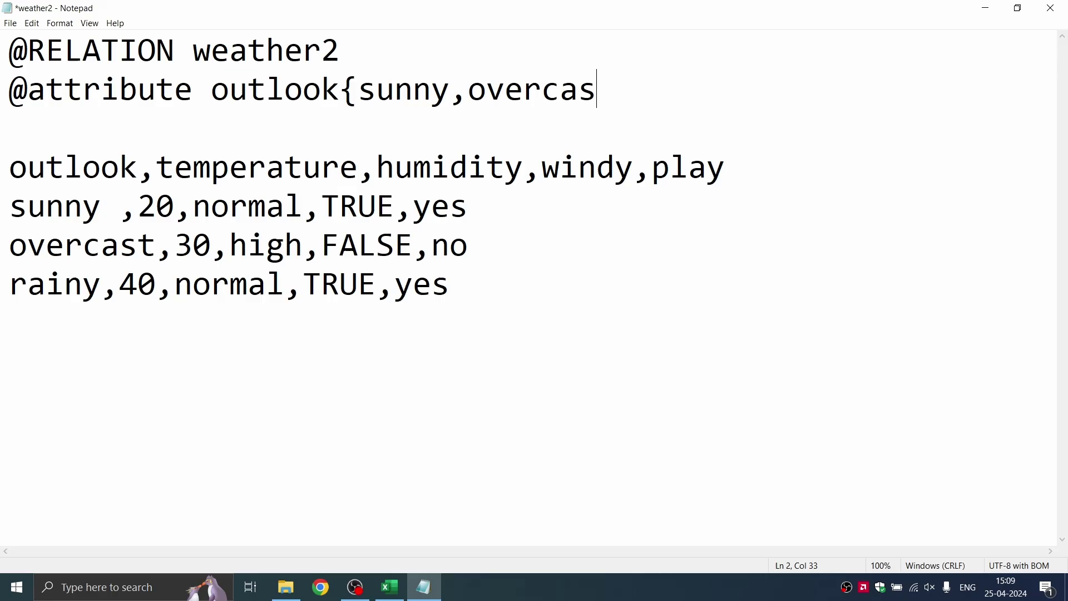
text(t,rainy)
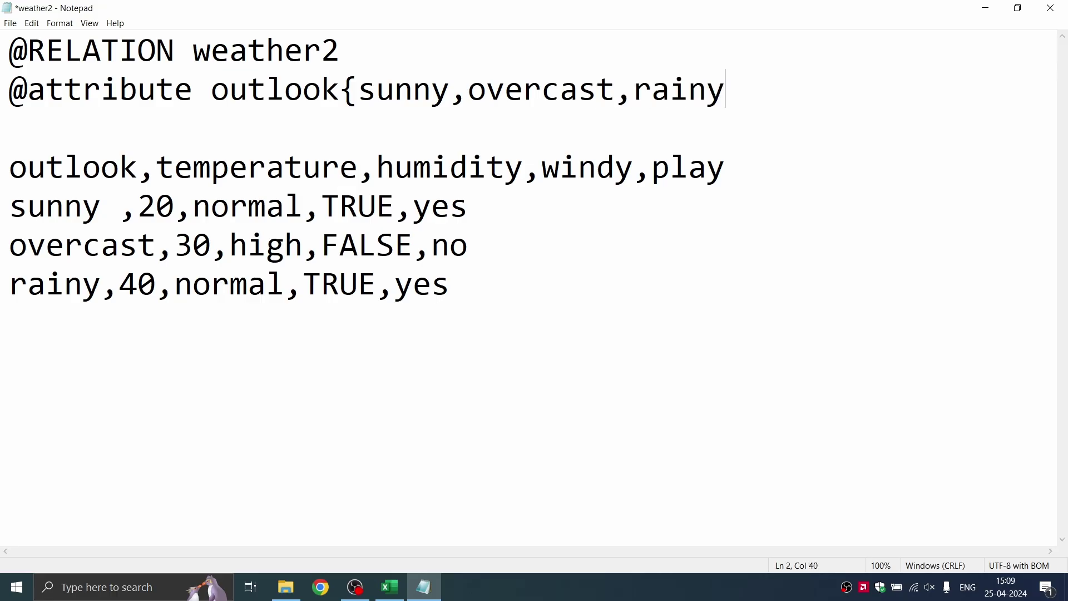
text(})
key(Return)
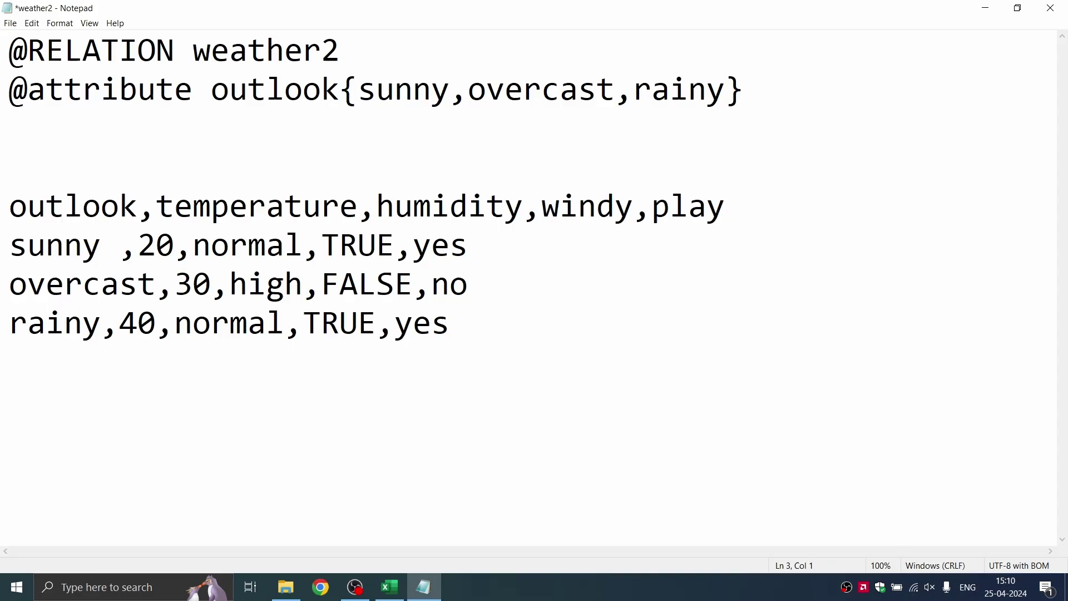
text(@at)
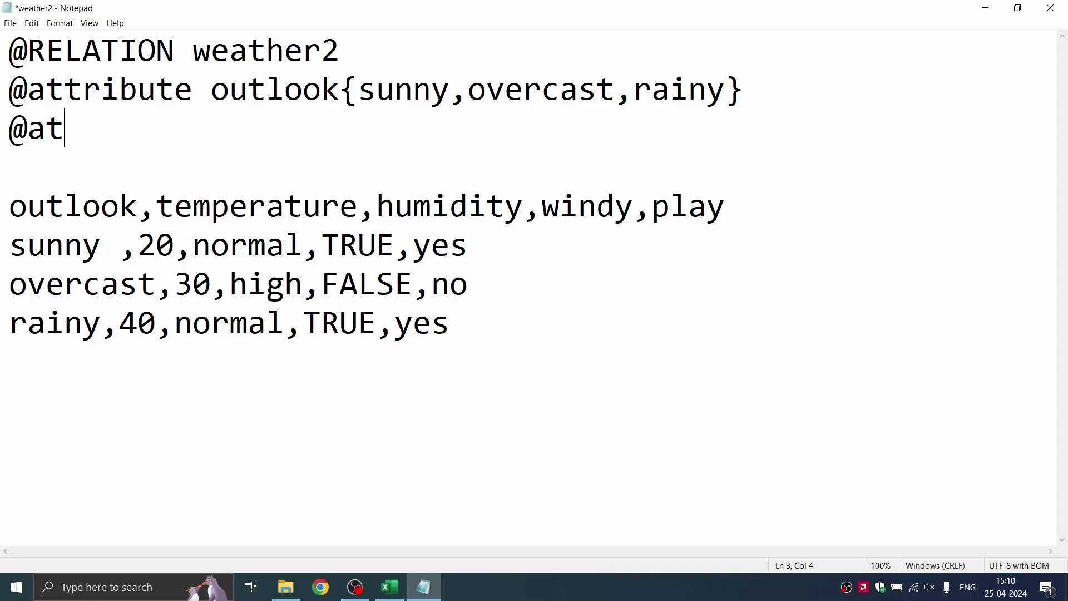
text(tribute)
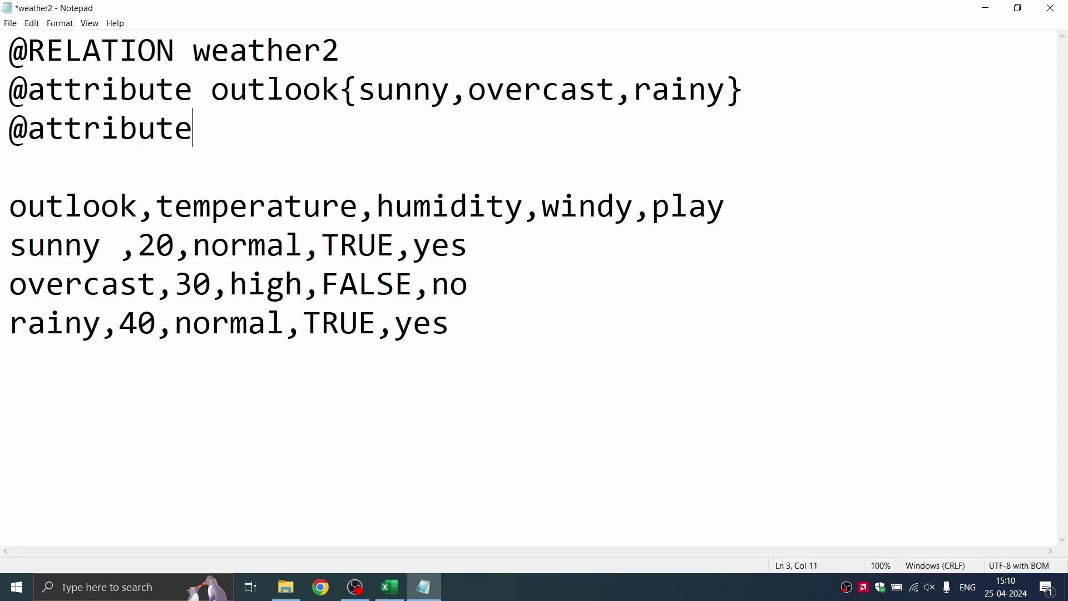
key(Return)
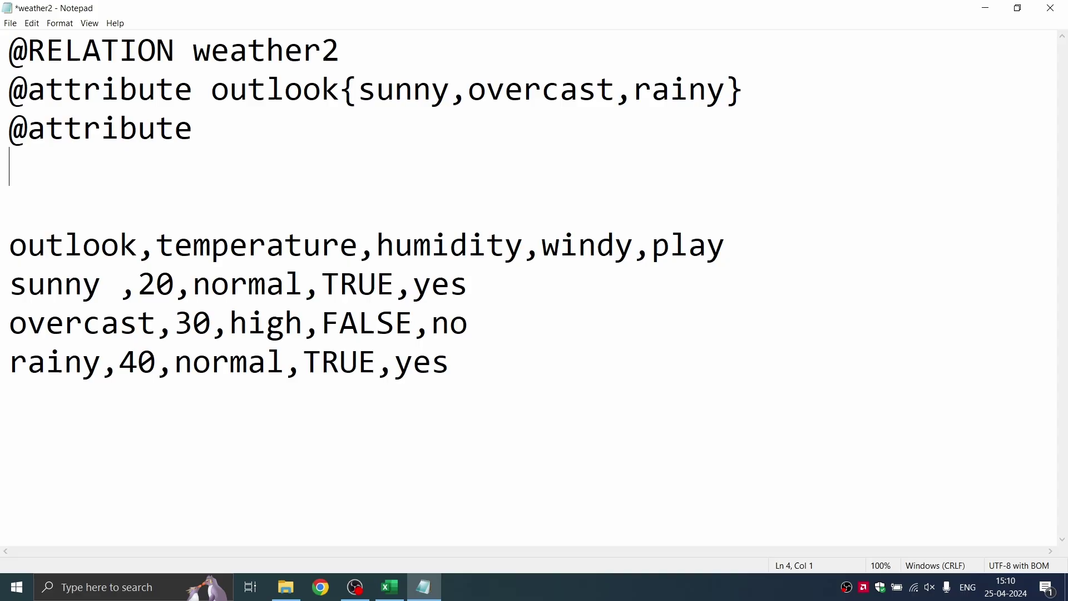
text(@att)
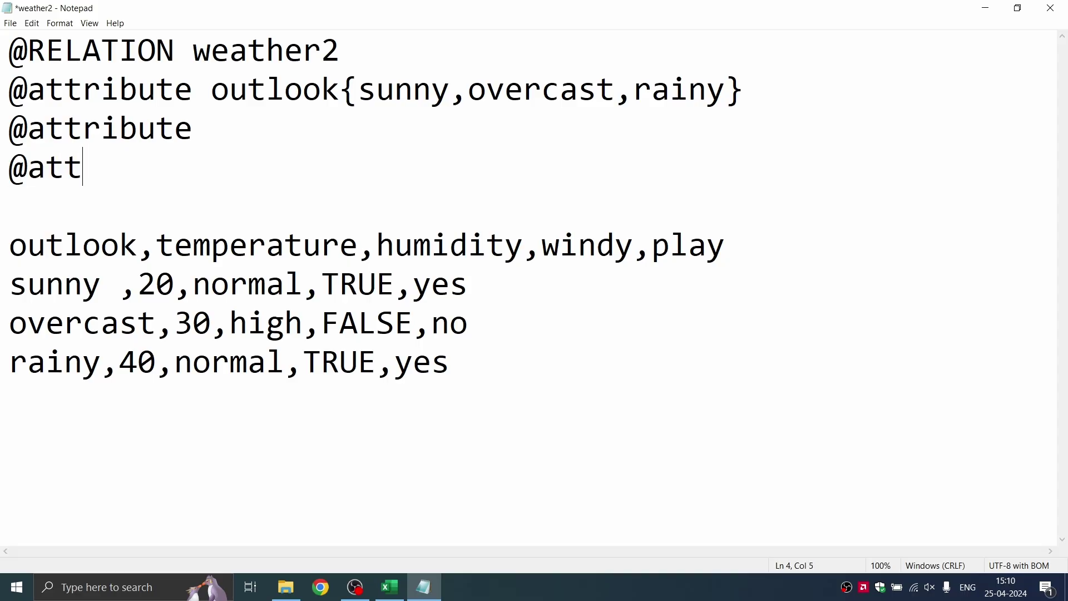
text(ributr)
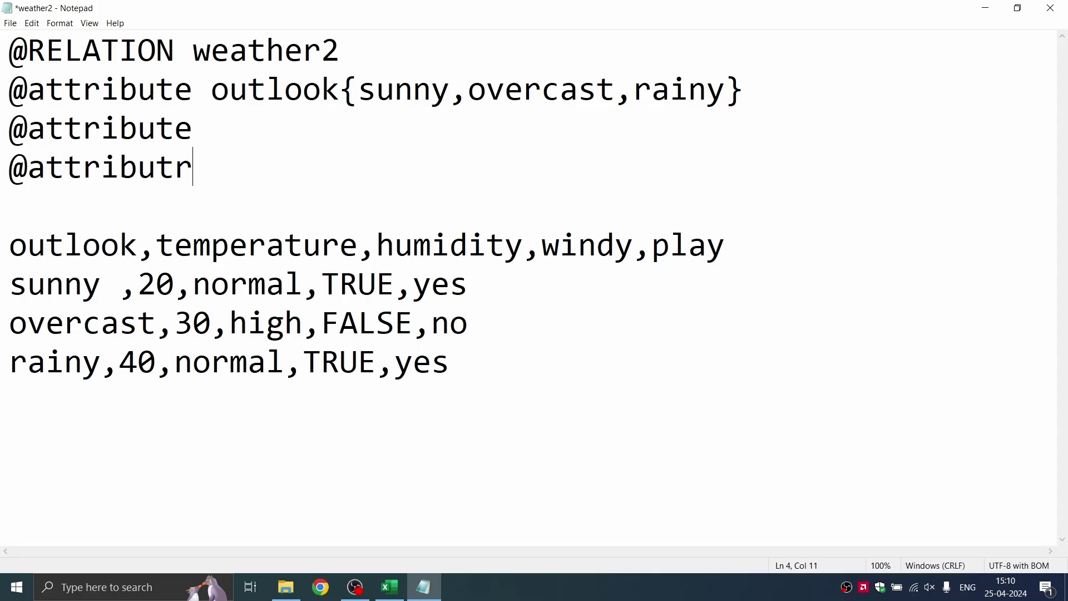
key(BackSpace)
text(e)
key(Return)
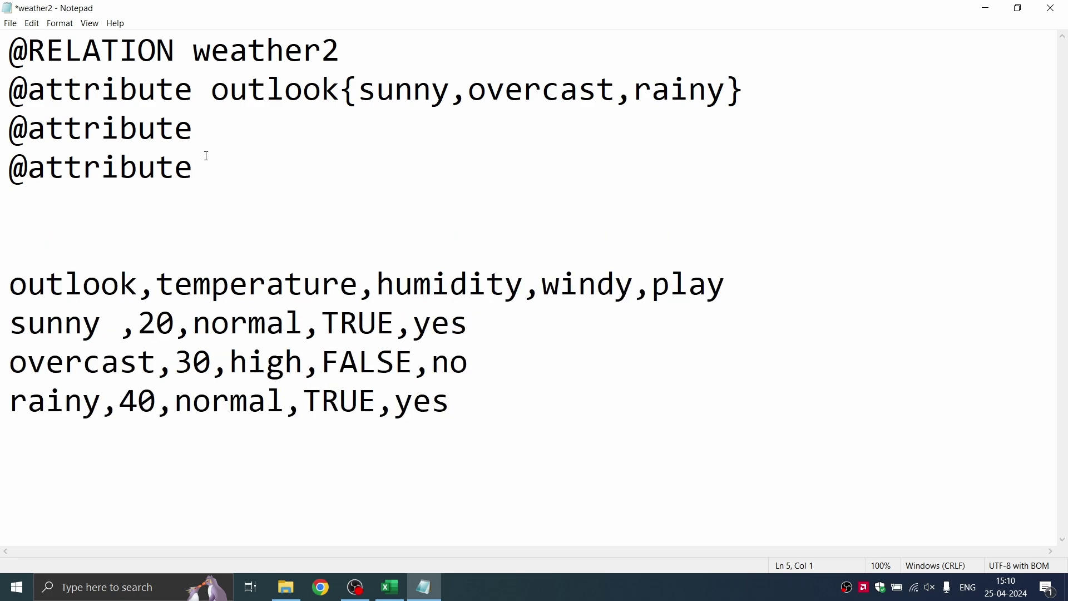
drag(206, 156, 11, 177)
key(ctrl+c)
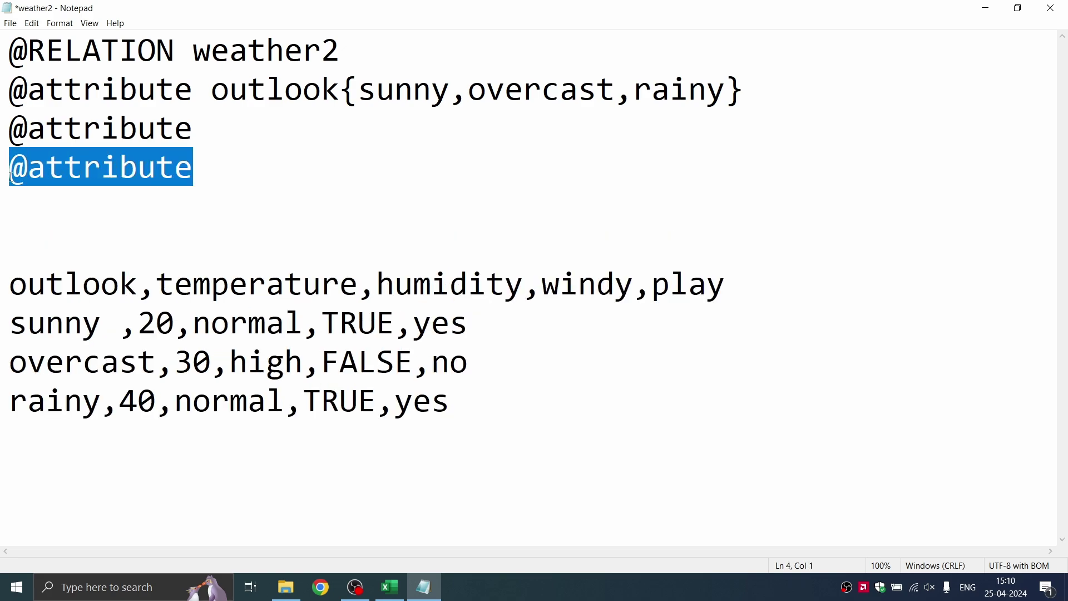
click(199, 160)
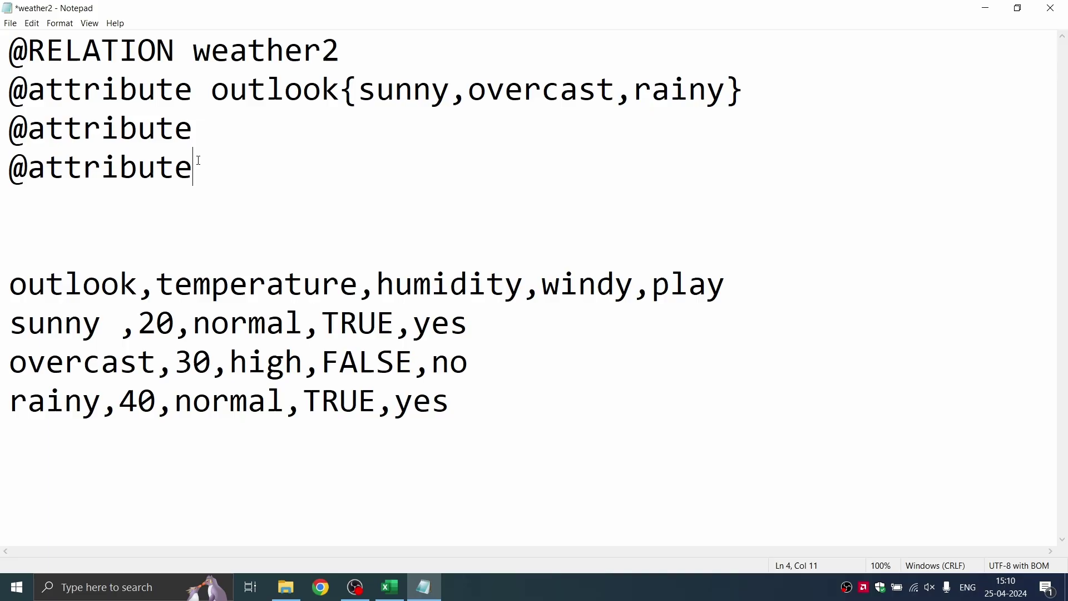
key(Return)
key(ctrl+v)
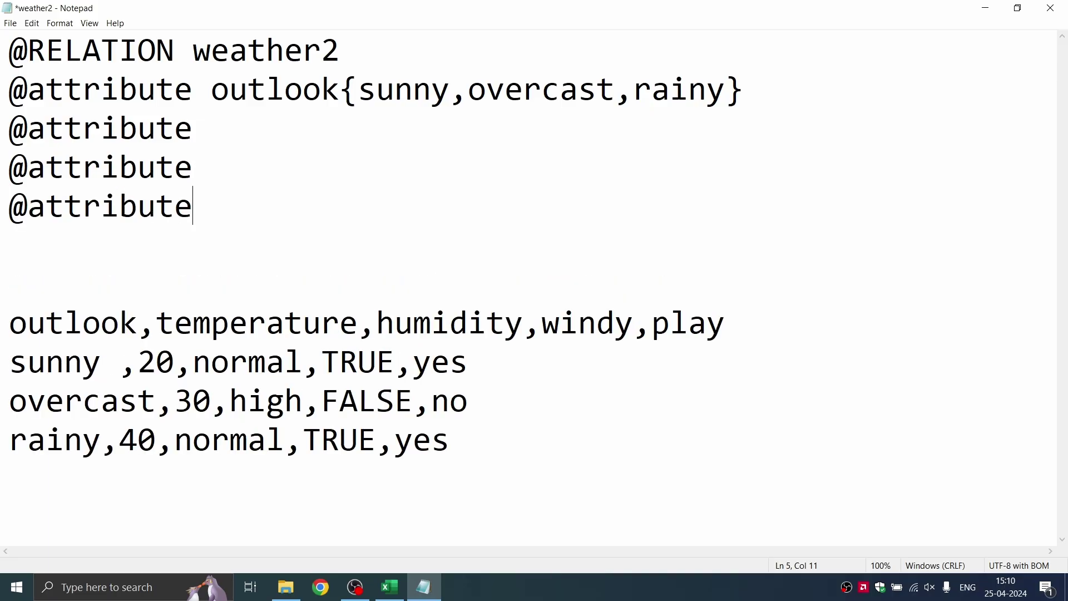
key(Return)
key(ctrl+v)
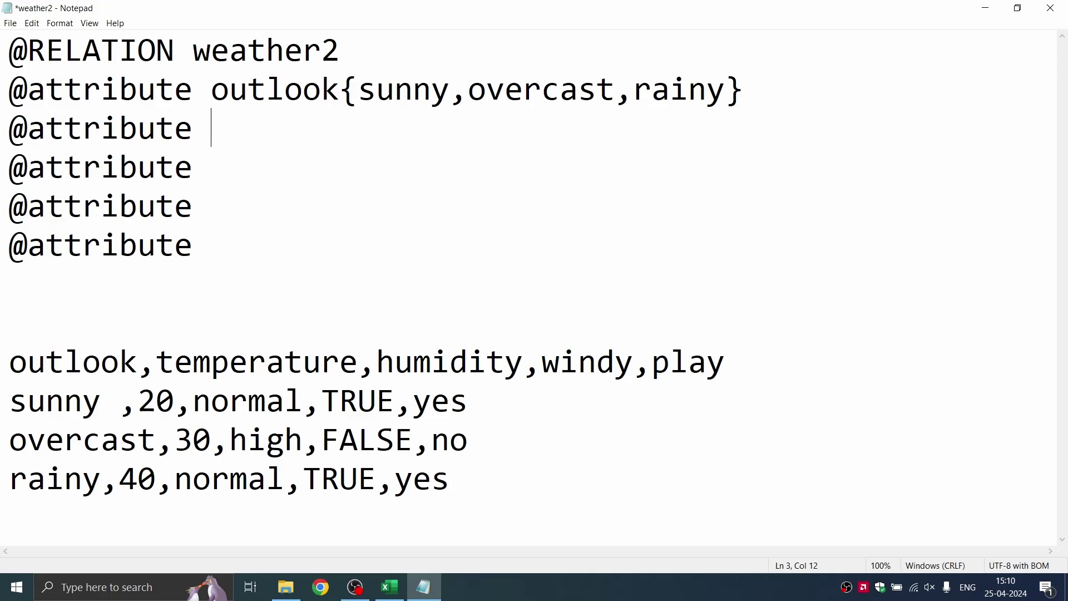
text(te)
key(BackSpace)
key(BackSpace)
- Name the attributes temperature, humidity, windy and play, copying from the header row
drag(157, 359, 355, 351)
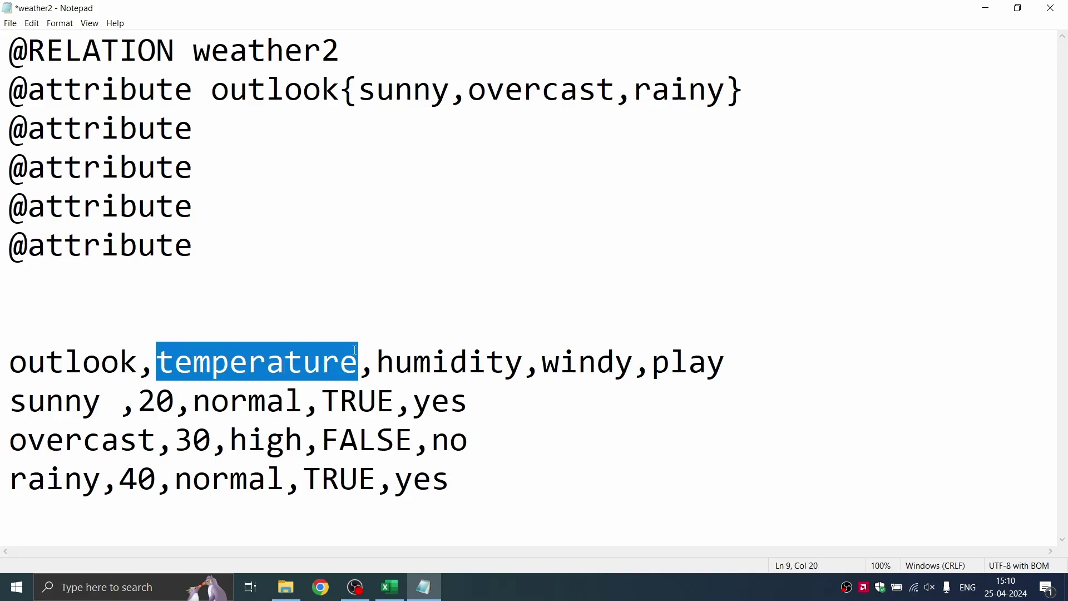
click(217, 134)
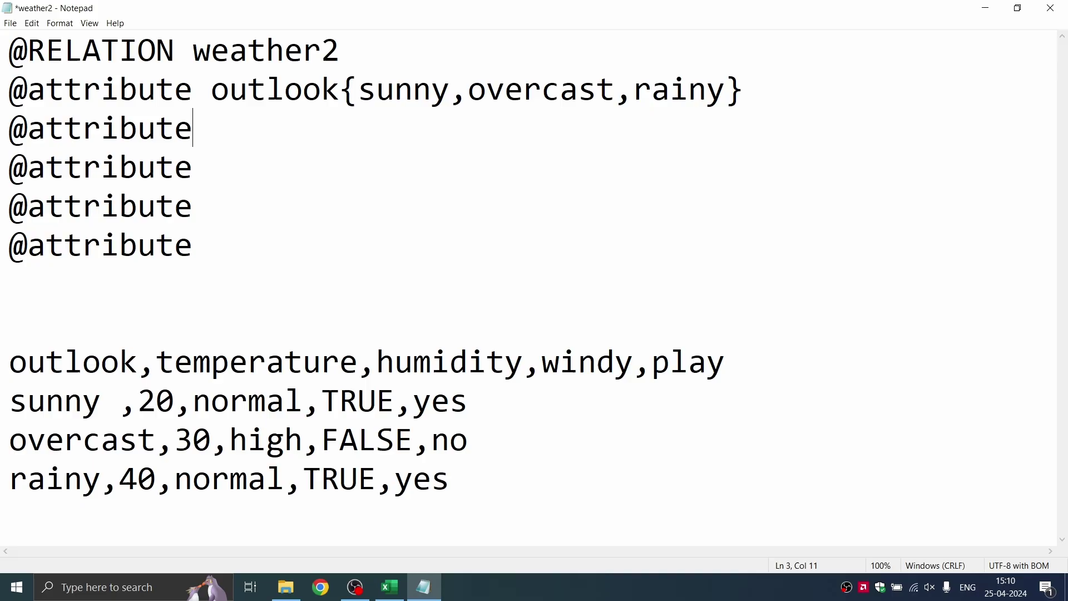
text(temperature)
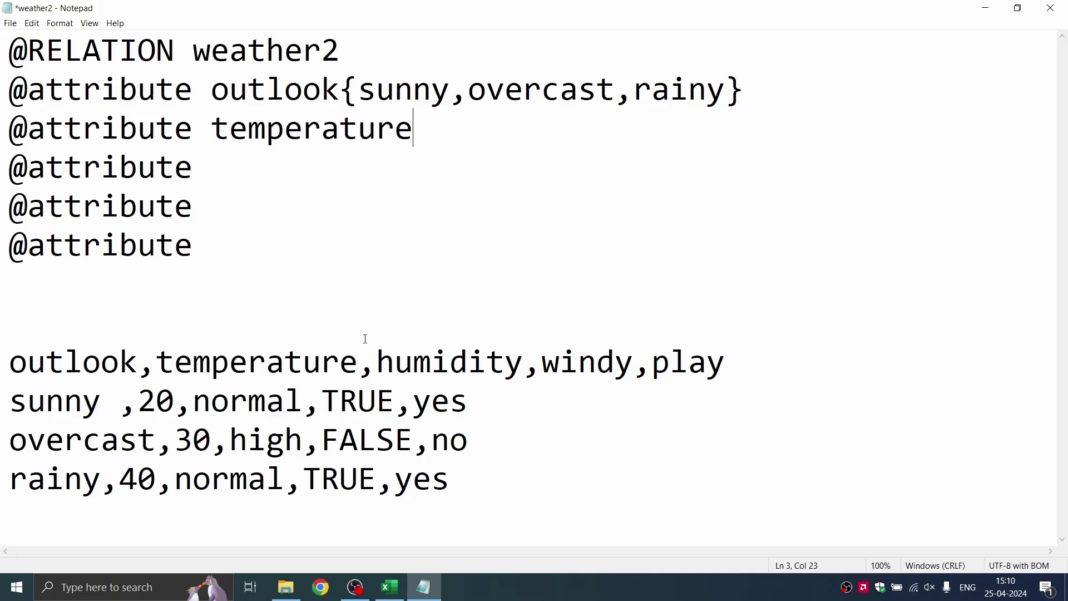
drag(378, 359, 526, 373)
key(ctrl+c)
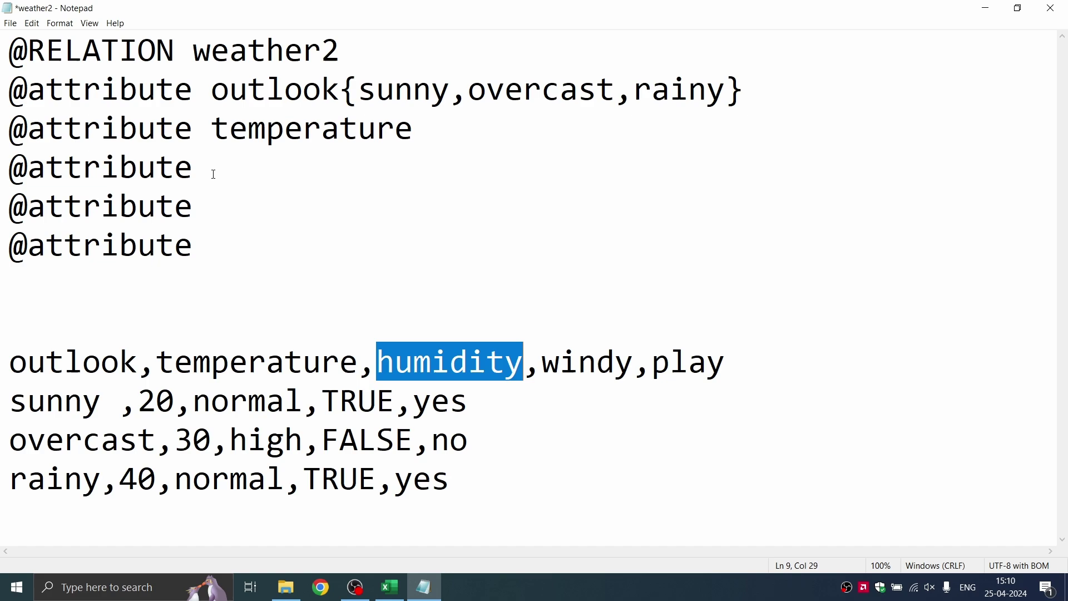
click(195, 163)
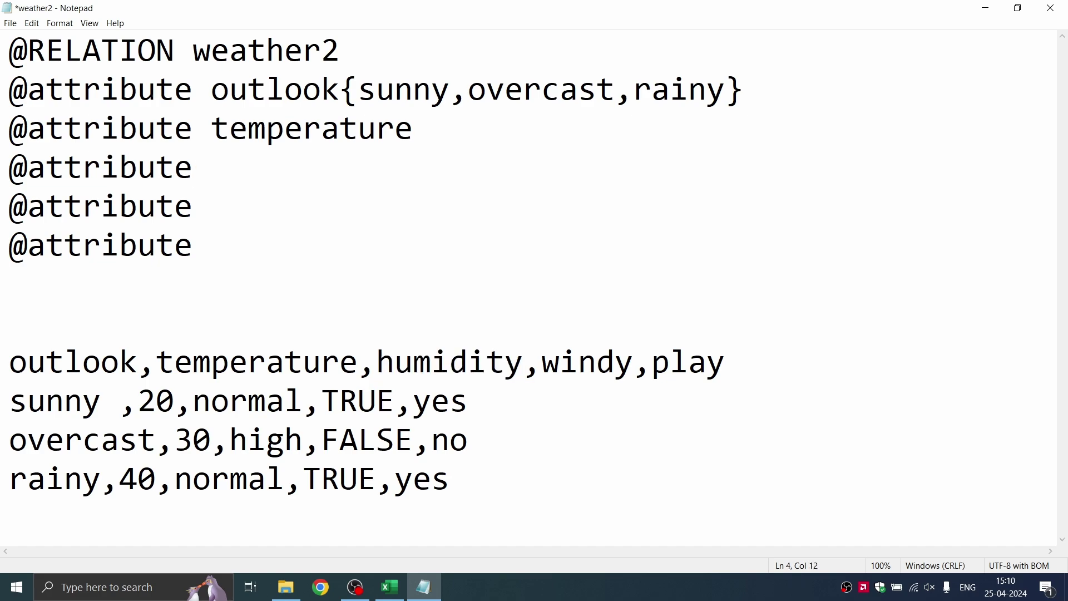
key(ctrl+v)
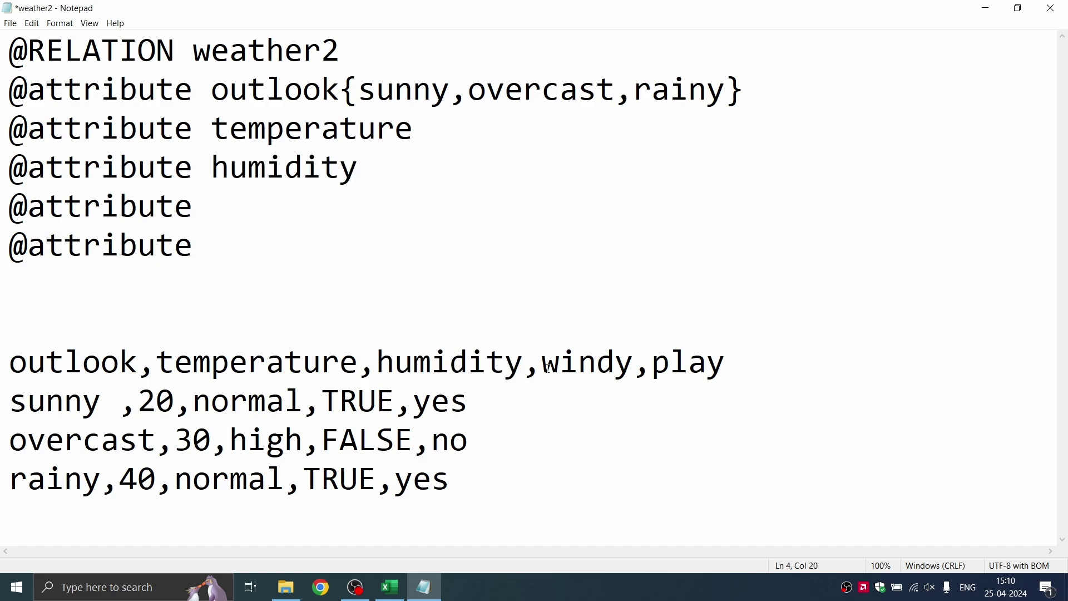
drag(542, 365, 632, 365)
key(ctrl+c)
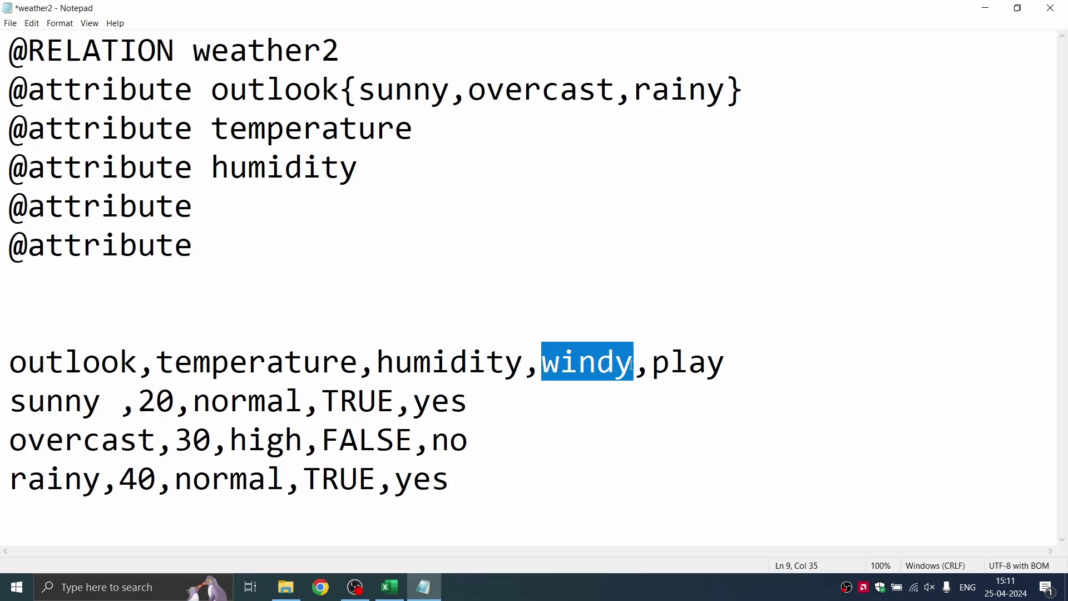
click(212, 206)
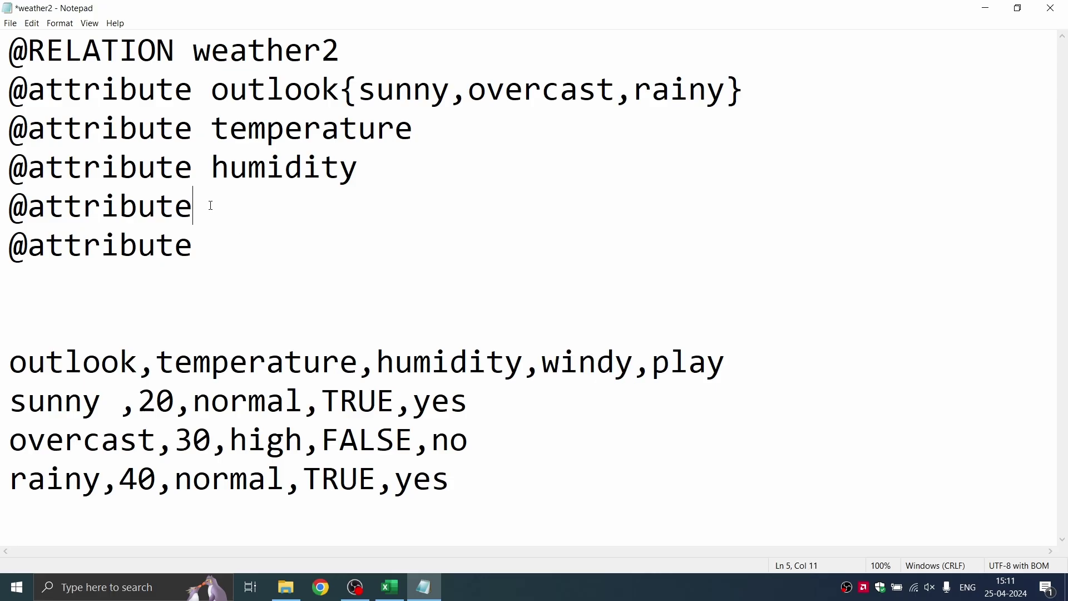
key(ctrl+v)
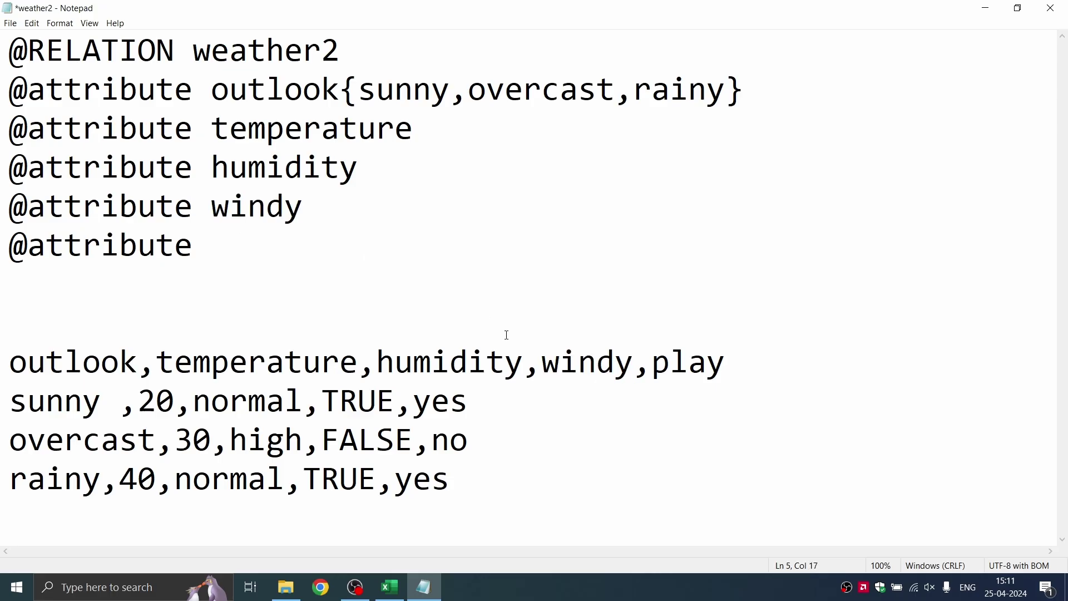
drag(651, 365, 744, 364)
key(ctrl+c)
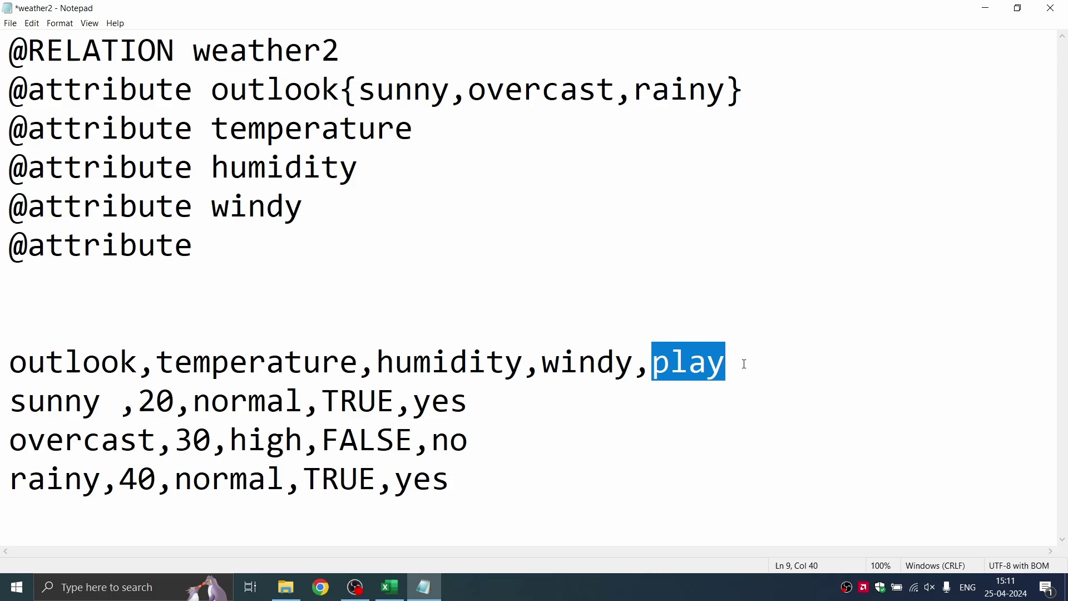
click(219, 252)
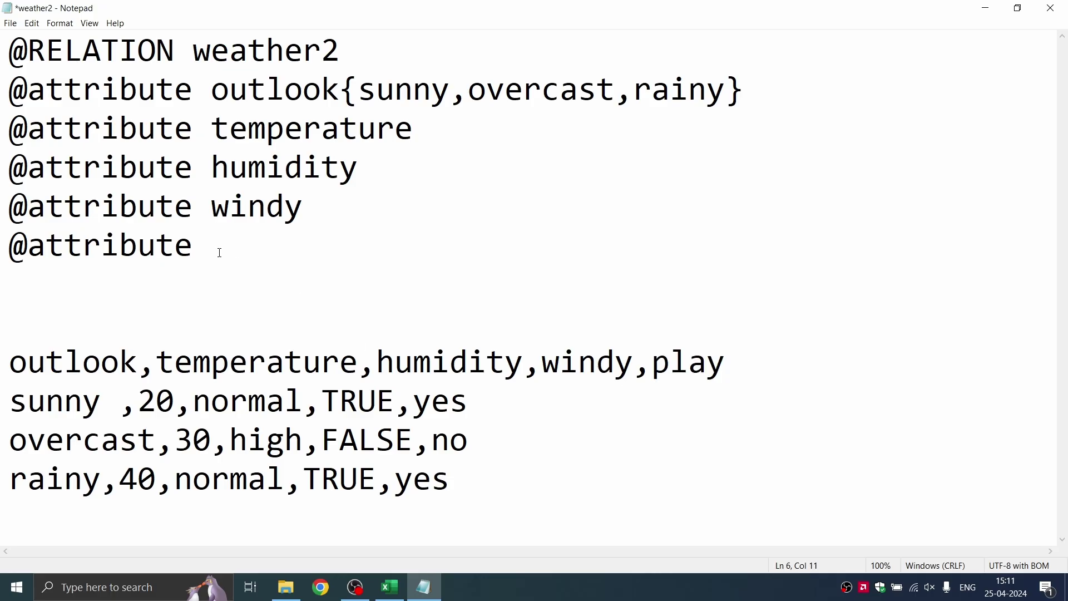
key(ctrl+v)
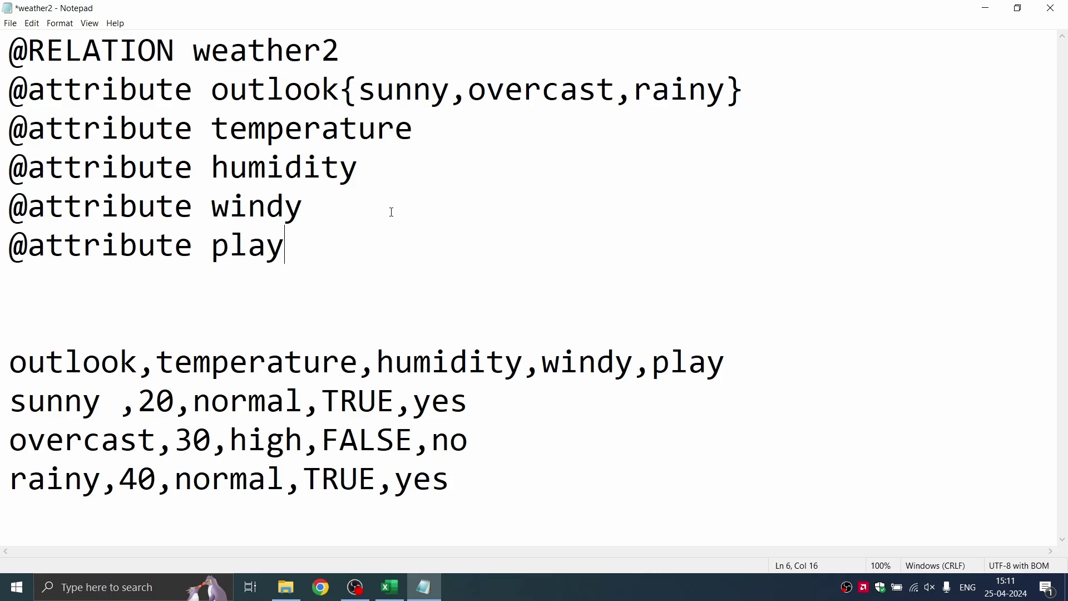
click(418, 131)
- Add 'real' after temperature and an opening '{' after humidity
text(real)
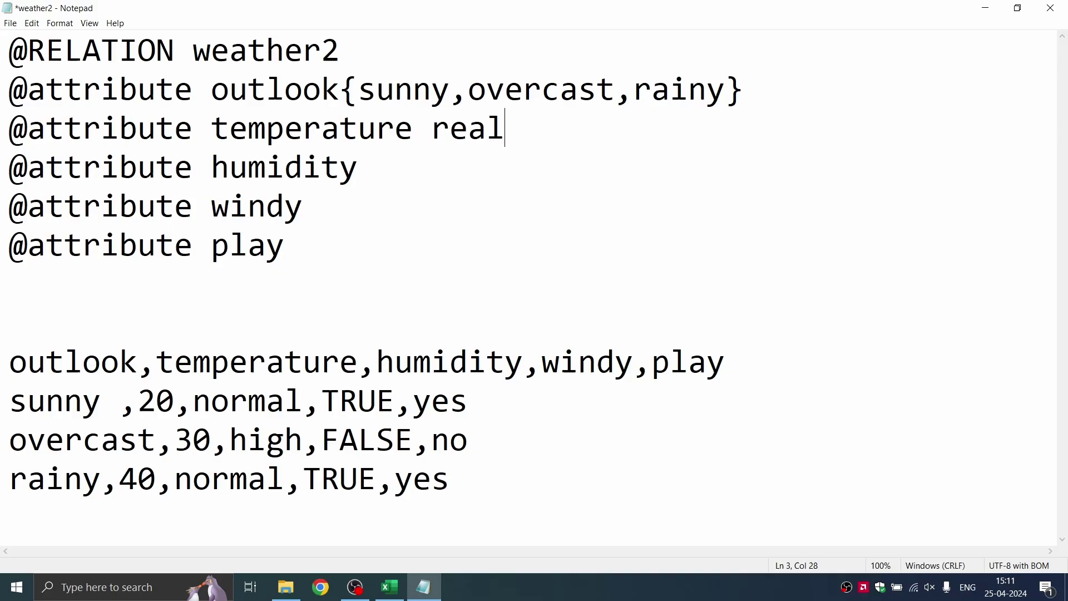
click(360, 166)
text({)
- Check the humidity column values normal, high, normal in the Excel sheet
click(390, 586)
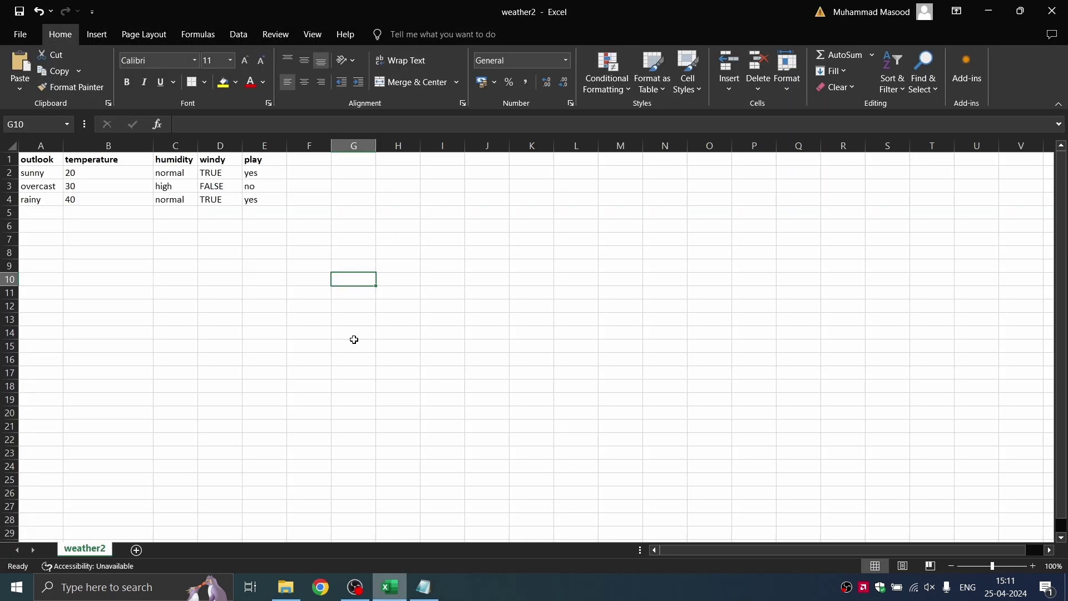
click(167, 161)
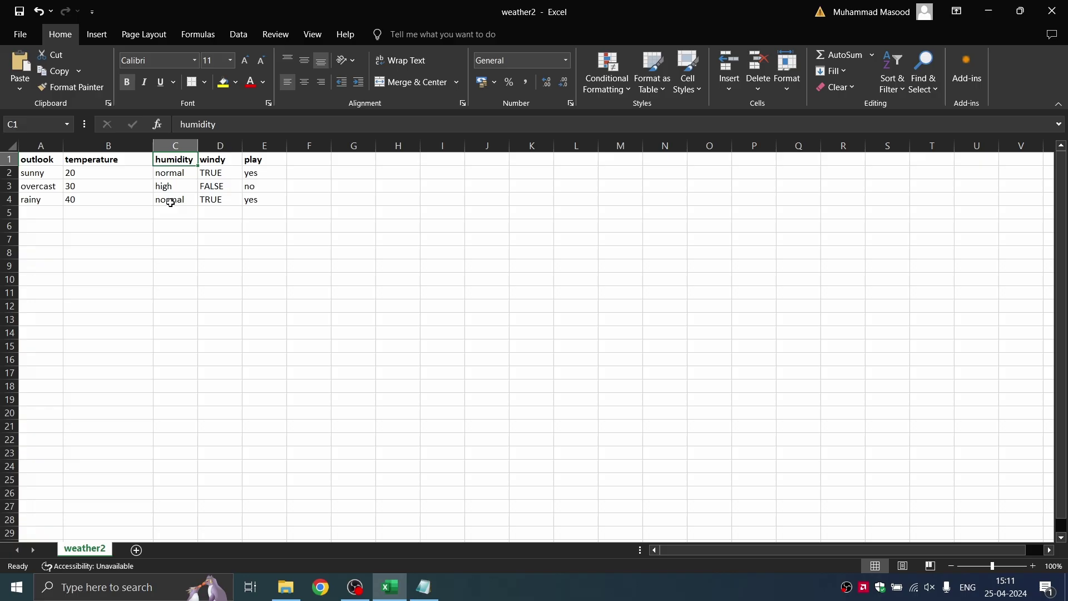
click(174, 173)
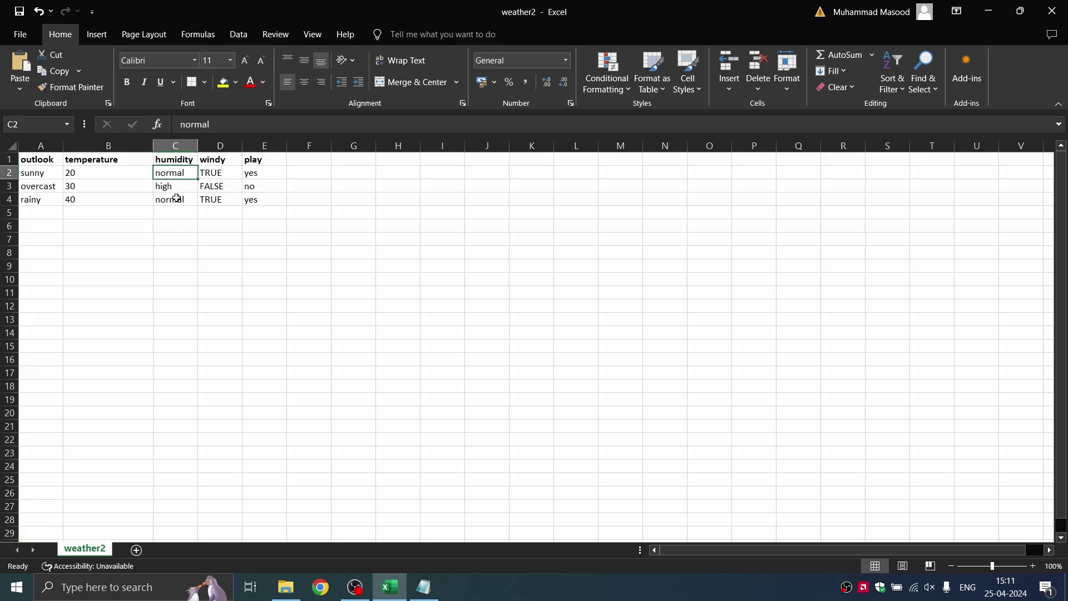
click(176, 199)
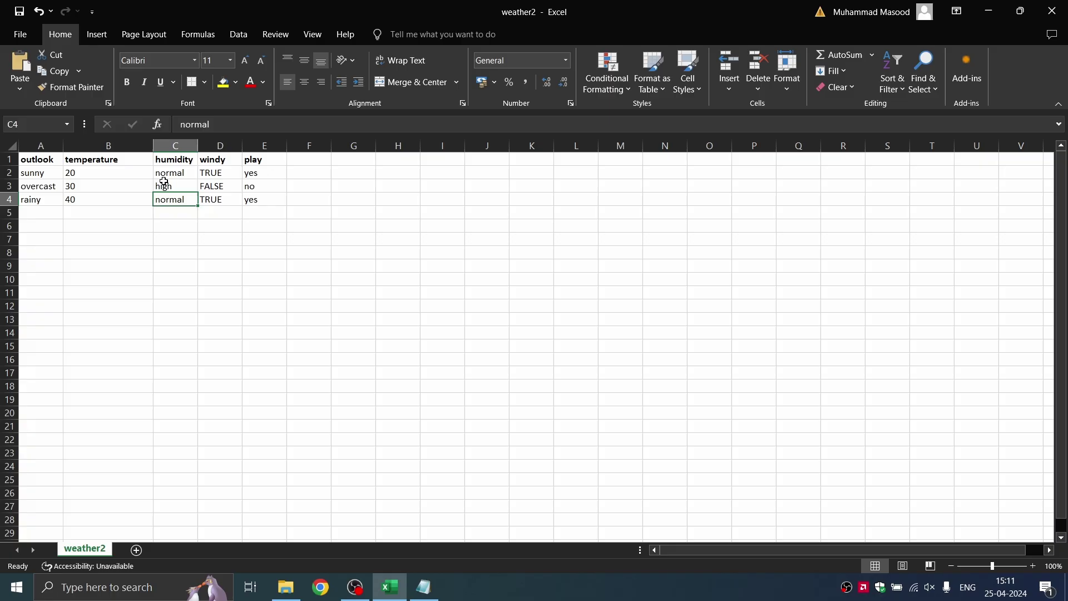
click(165, 184)
click(171, 199)
click(424, 588)
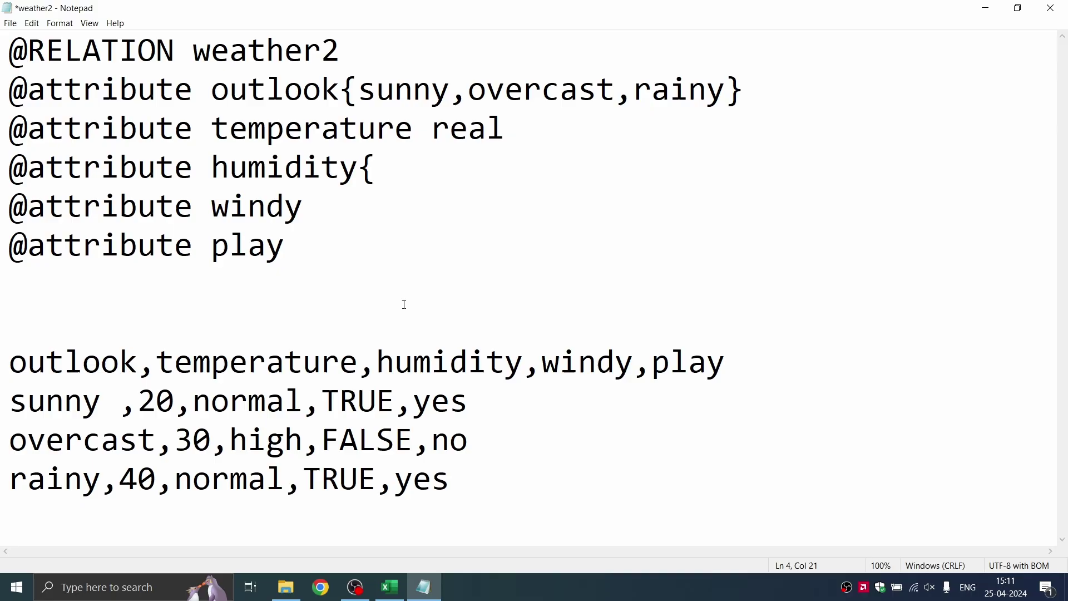
click(389, 590)
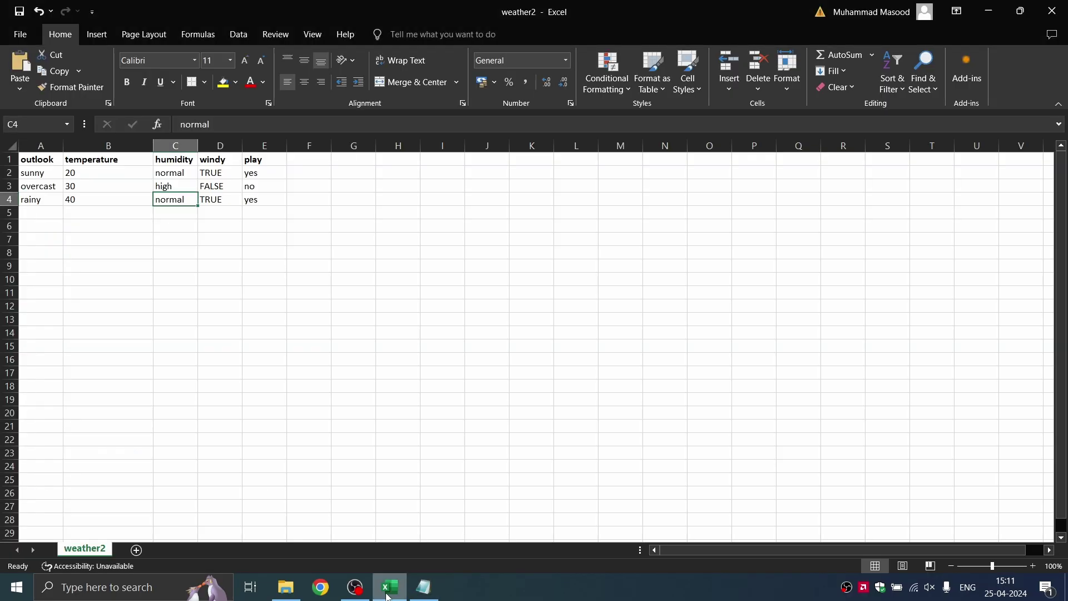
- Give humidity the values {normal,high}, windy {TRUE,FALSE} and play {yes,no}
click(424, 589)
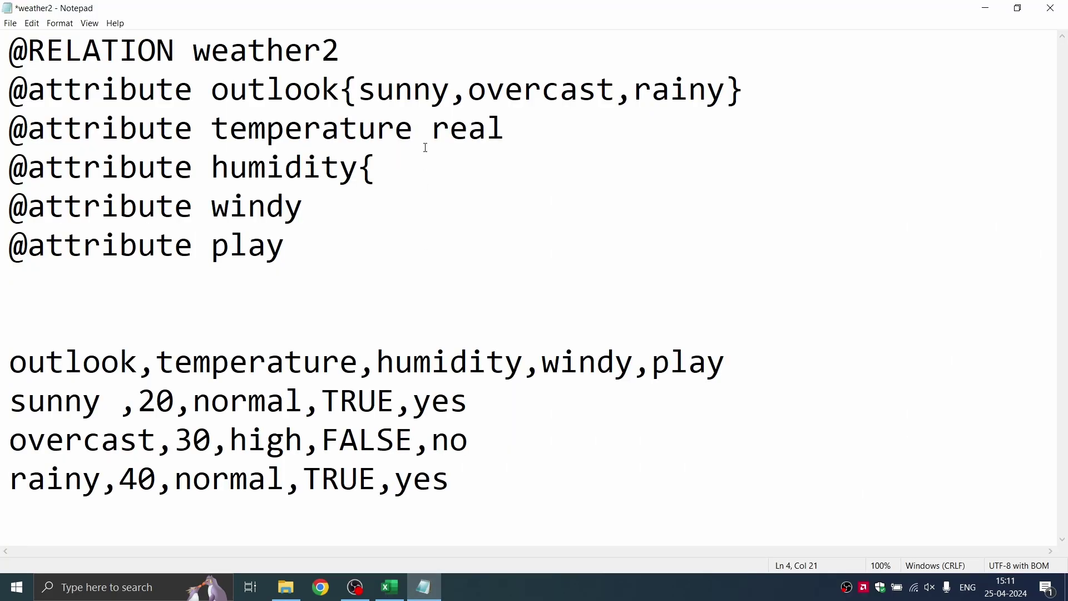
text(norma)
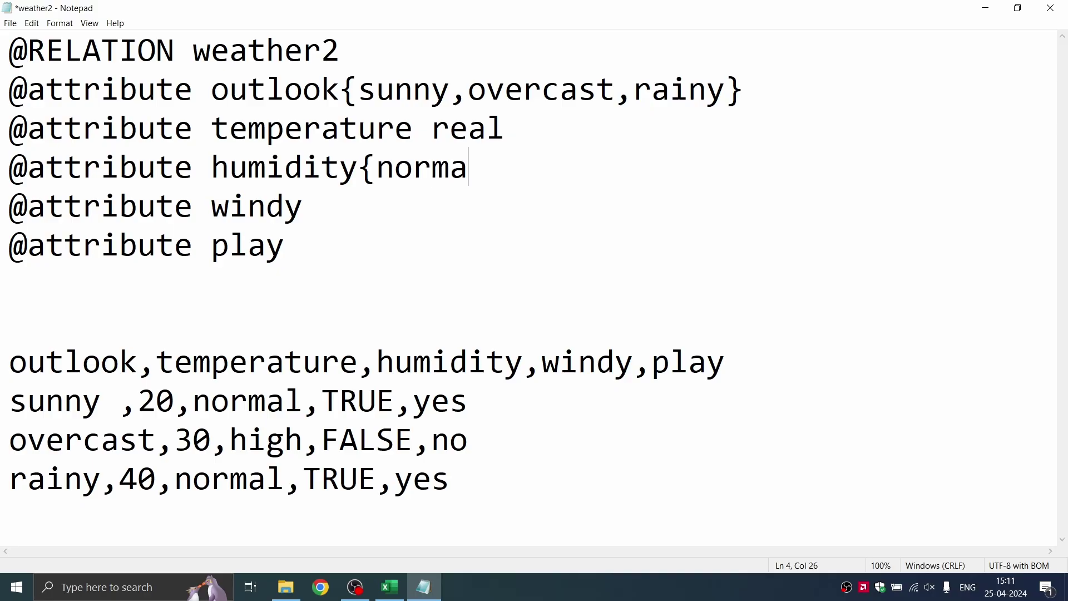
text(l,high)
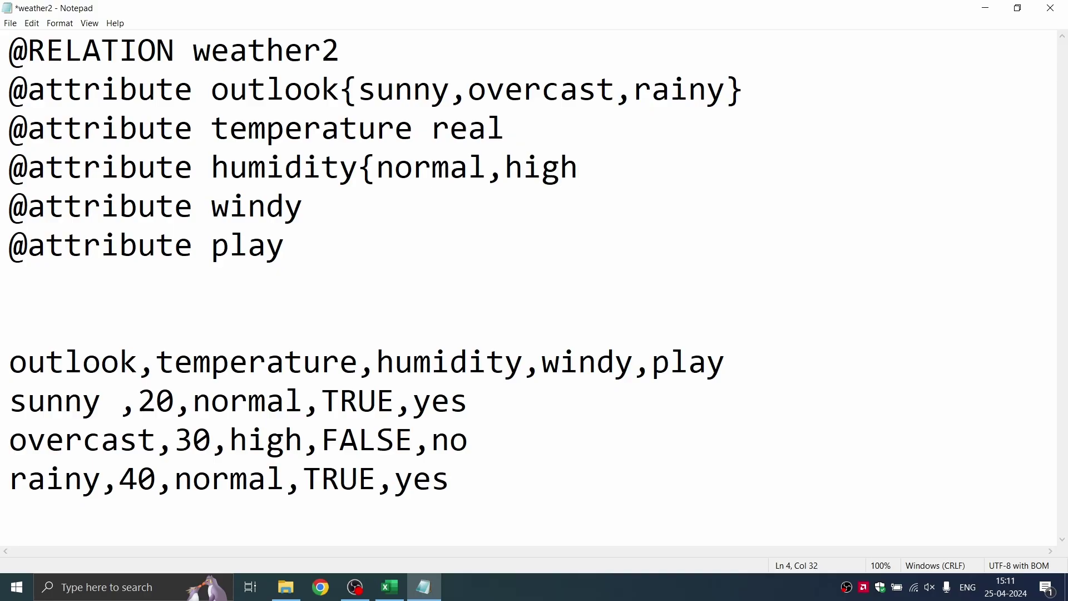
text(})
click(307, 203)
text({TR)
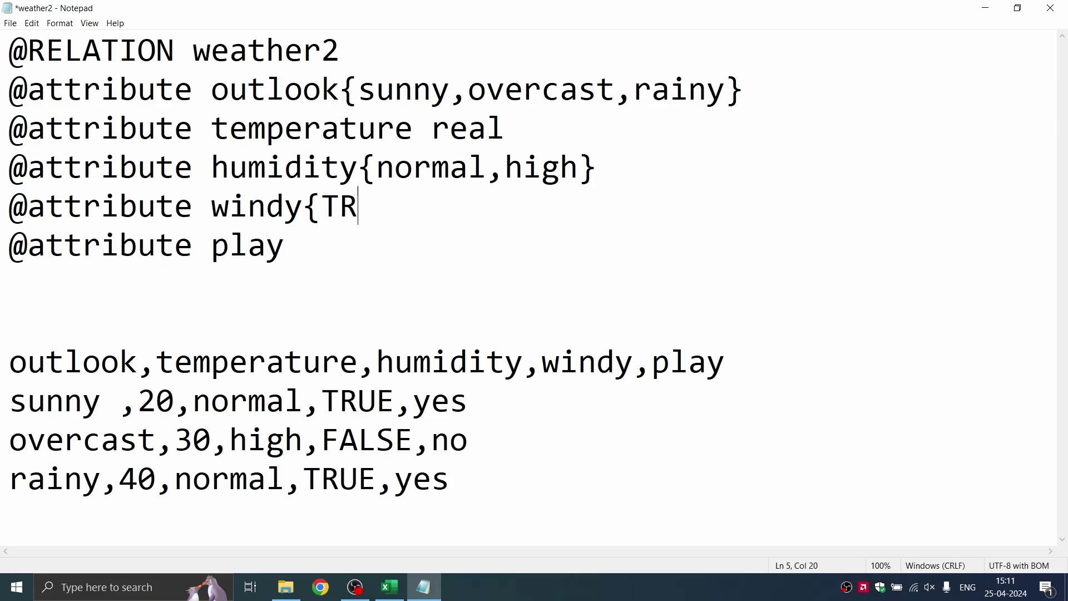
text(UE,F)
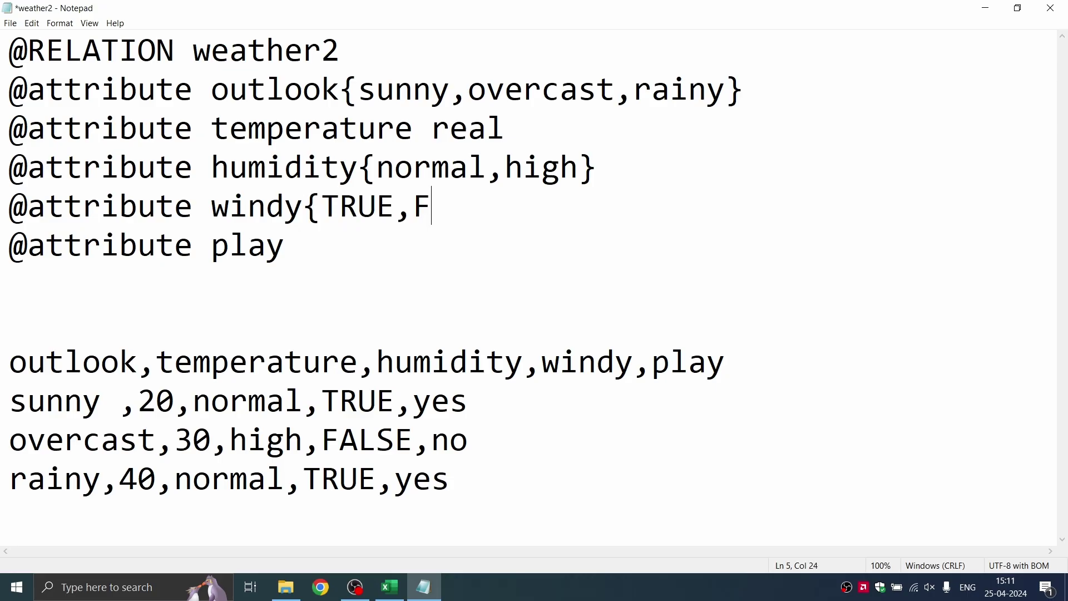
text(ALSE)
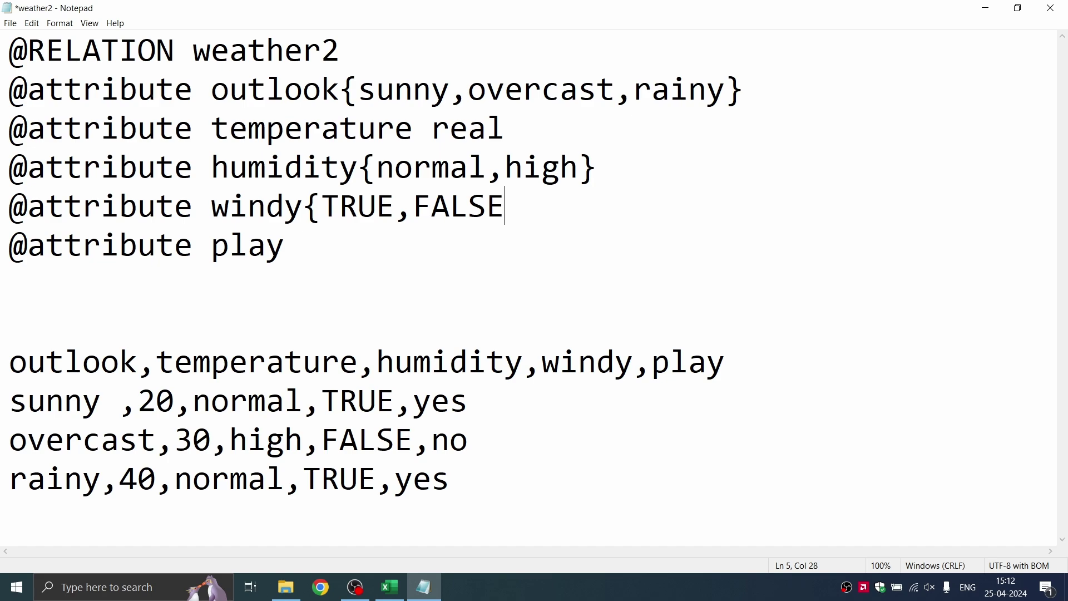
text(})
click(296, 246)
text({y)
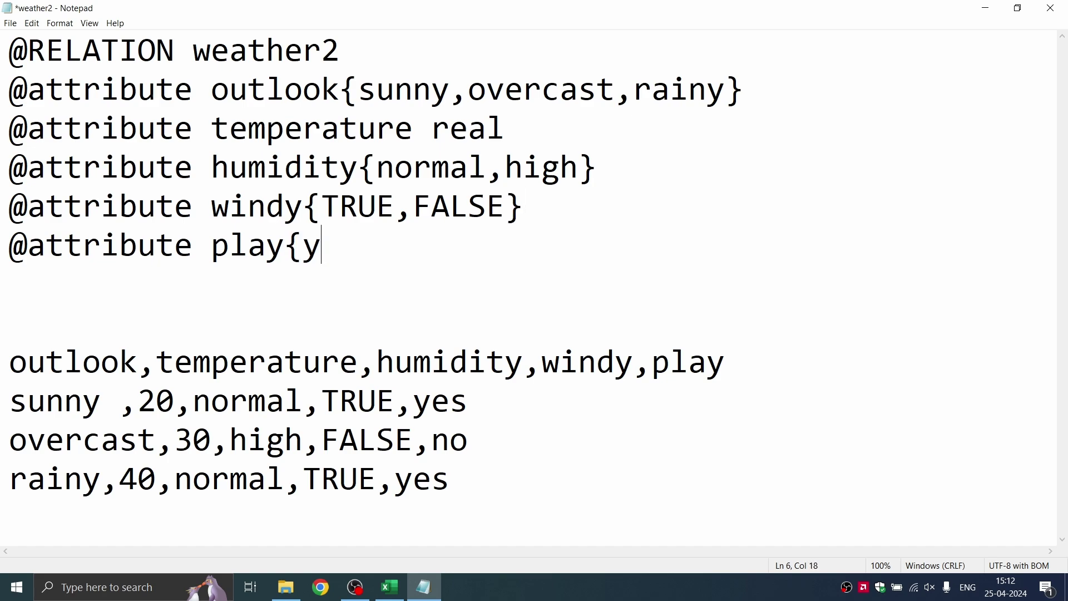
text(es,no)
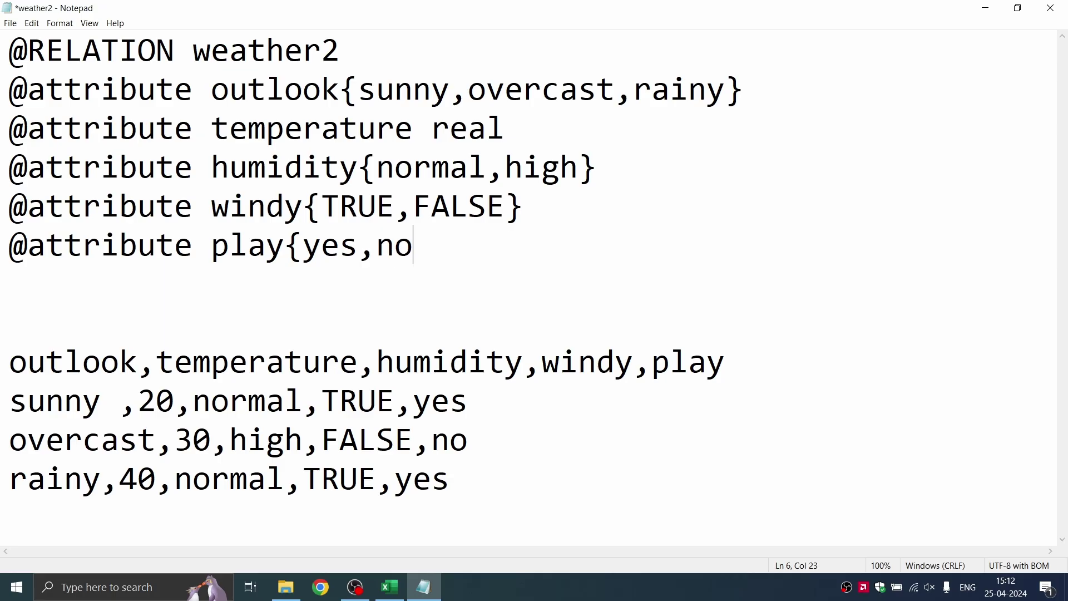
text(})
click(26, 338)
text(@DATA)
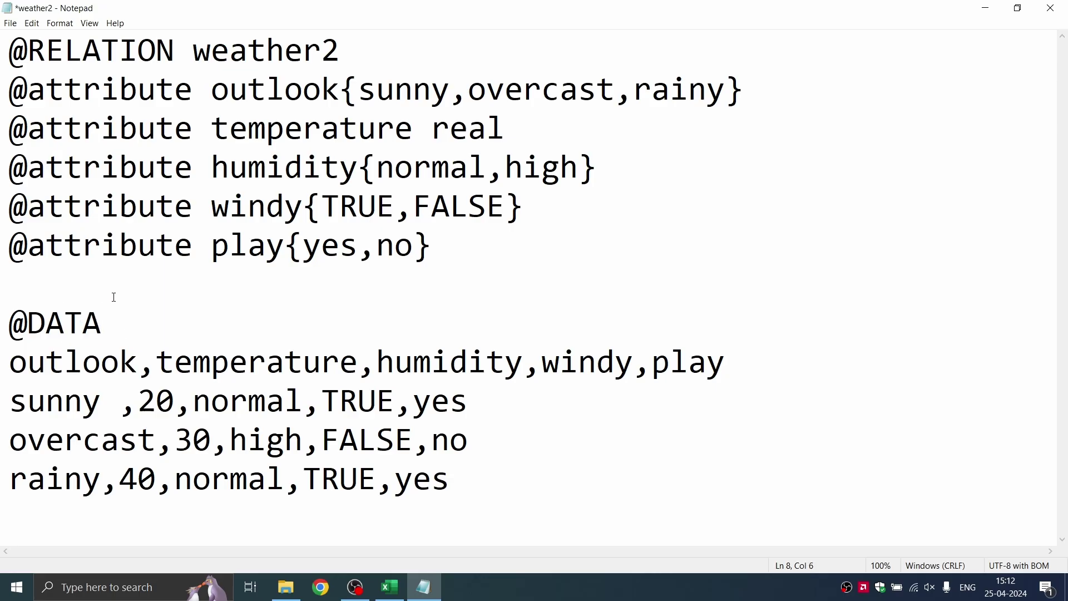
double_click(82, 323)
shift+click(17, 327)
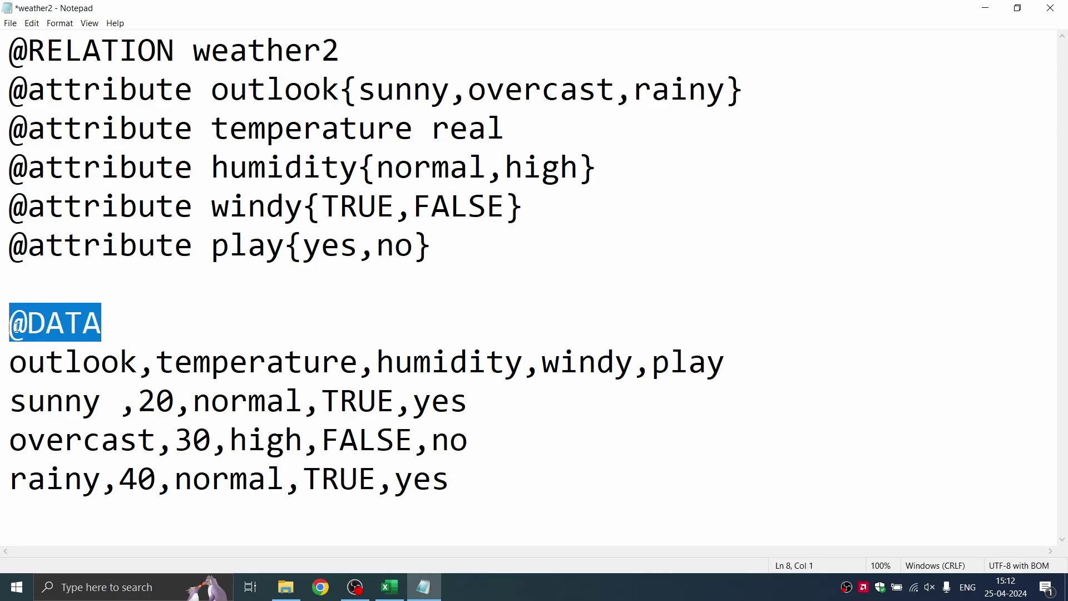
click(117, 320)
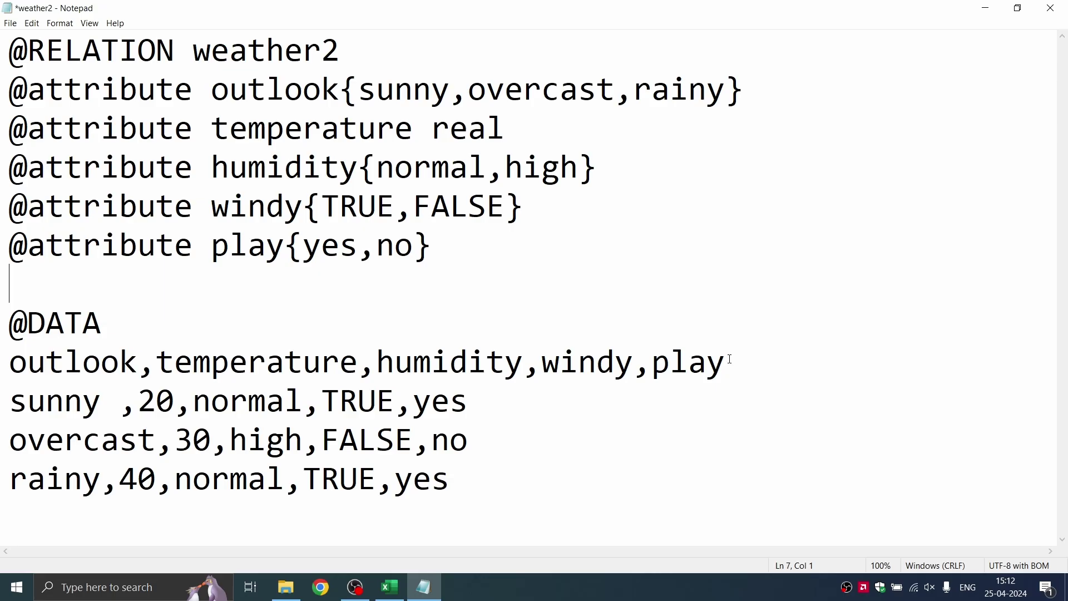
- Delete the old CSV column-name header row and the blank line above the data rows
drag(727, 361, 2, 372)
key(BackSpace)
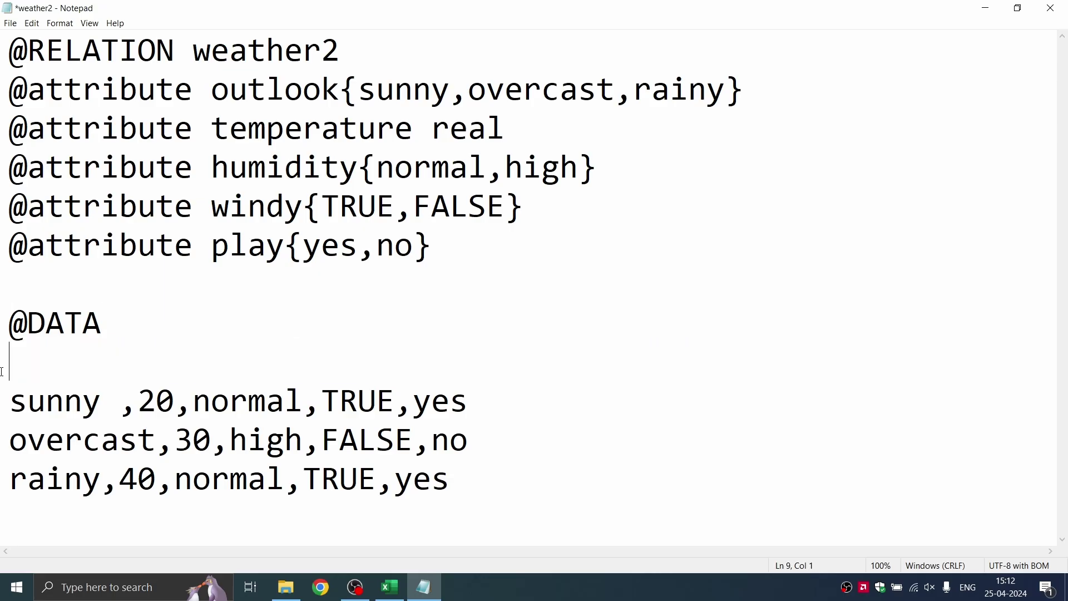
click(11, 399)
key(BackSpace)
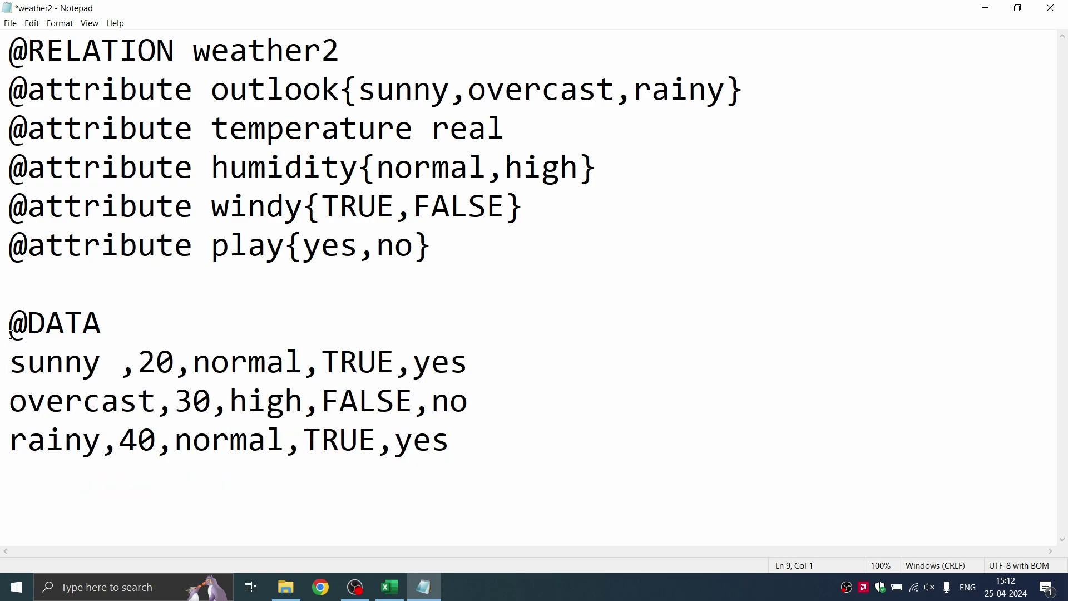
click(33, 291)
double_click(315, 53)
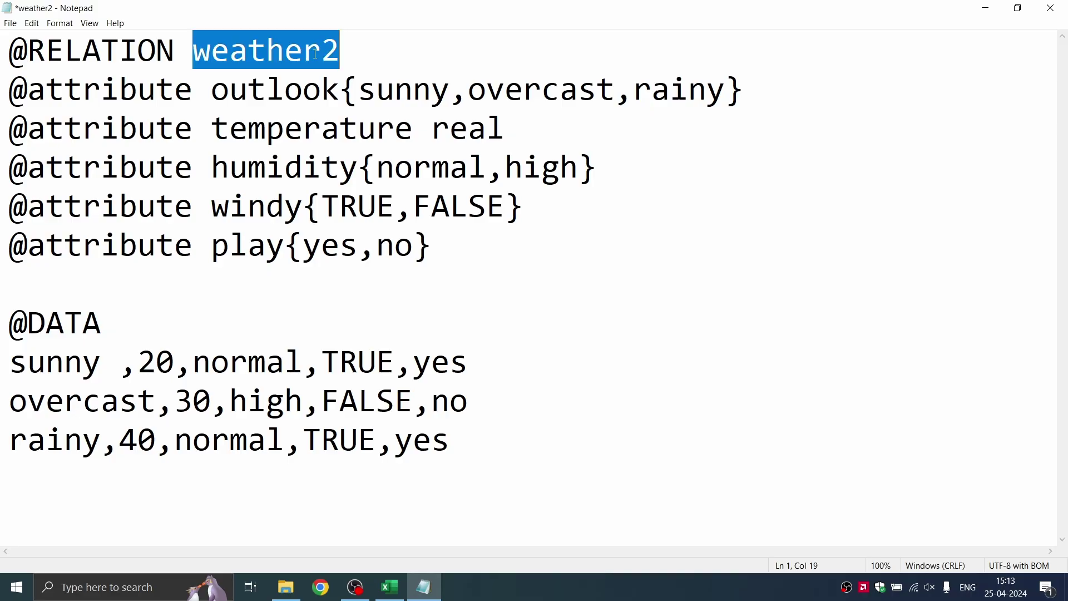
click(265, 83)
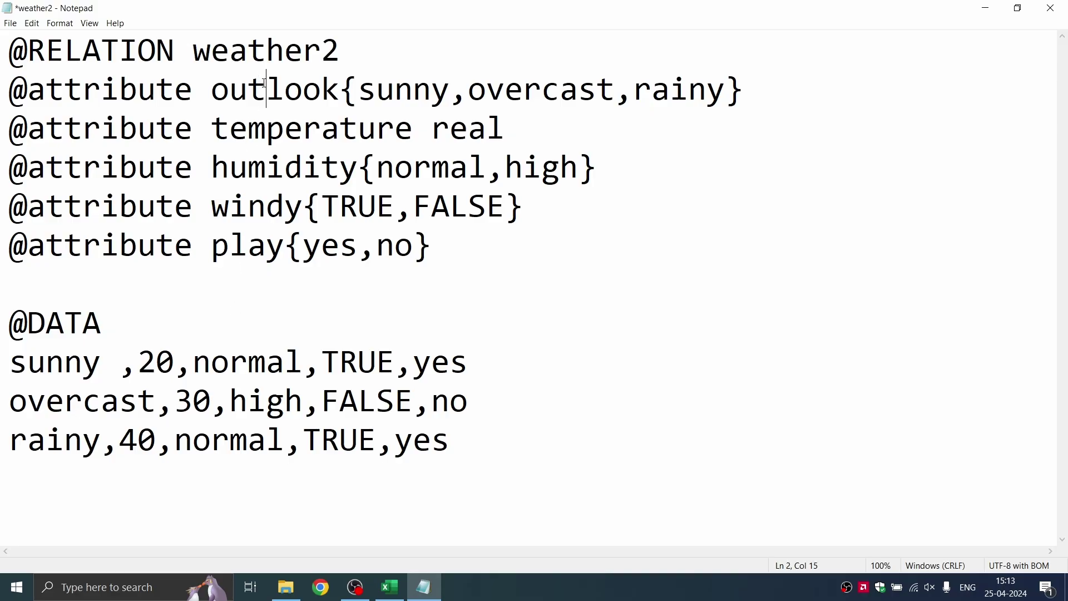
drag(266, 128, 267, 167)
click(267, 167)
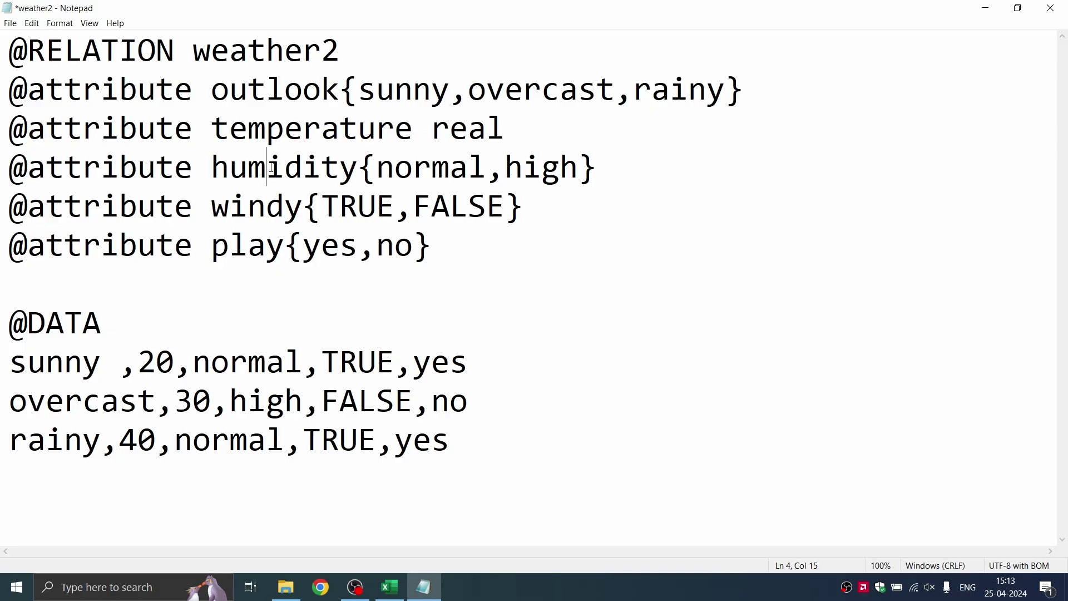
click(273, 199)
click(266, 245)
click(337, 330)
click(11, 23)
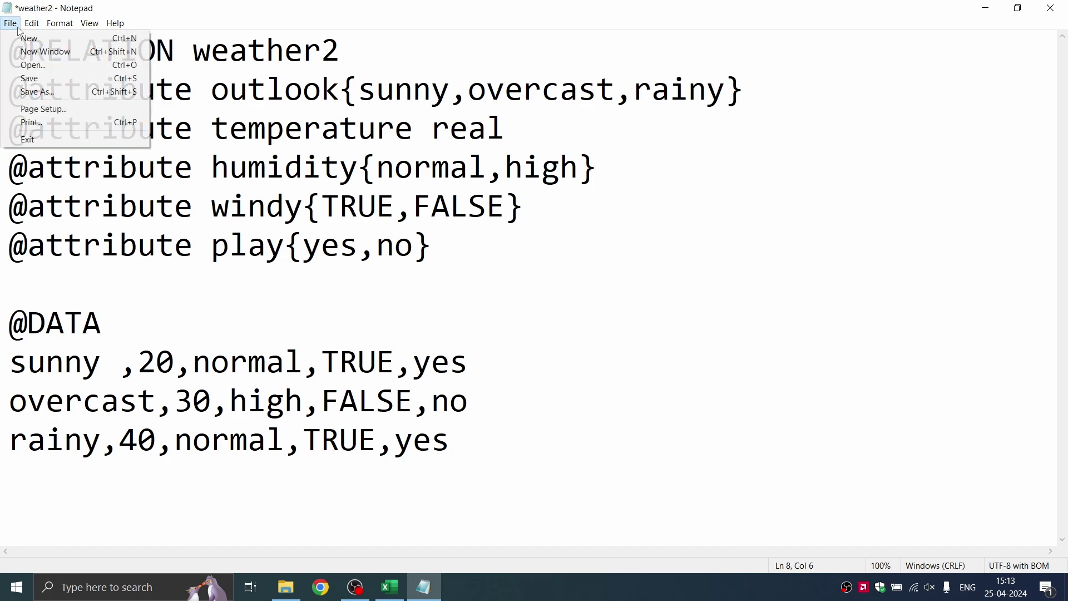
- Save the text as weather2.arff with All Files type and UTF-8 encoding
click(38, 92)
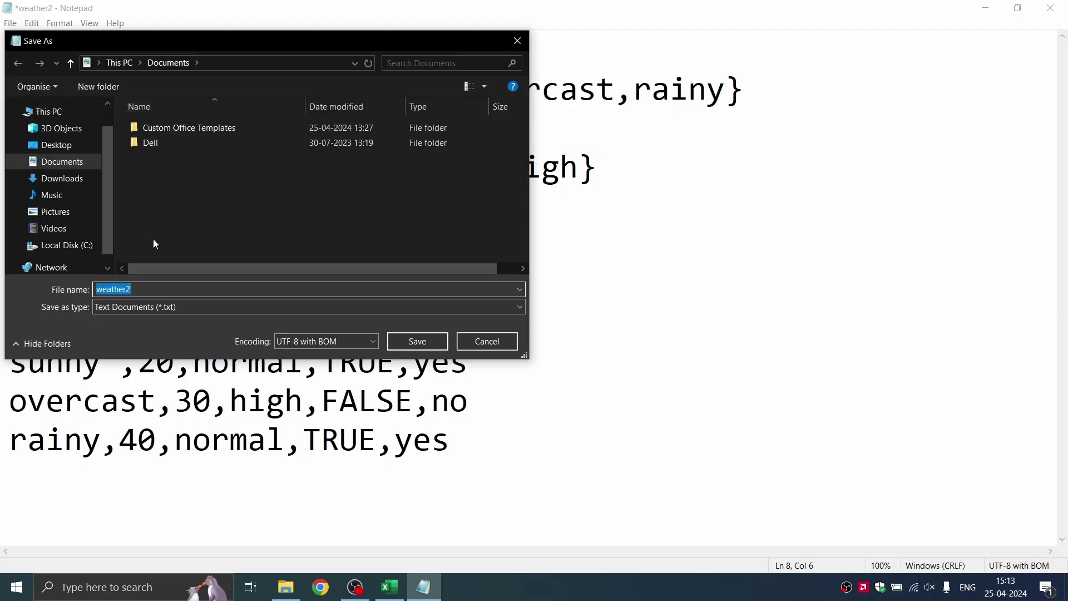
click(146, 292)
text(.)
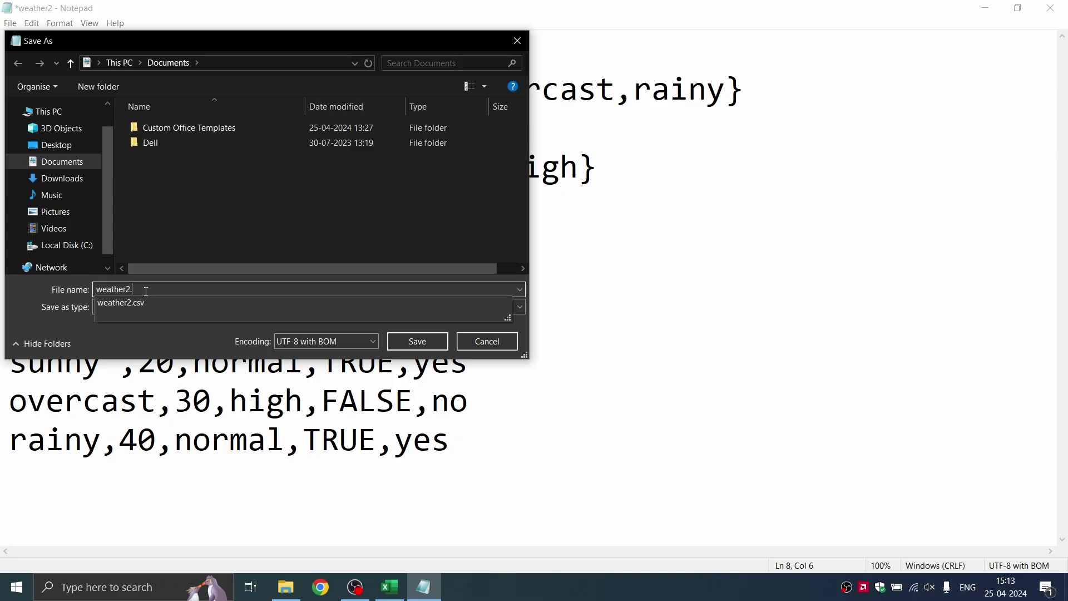
text(a)
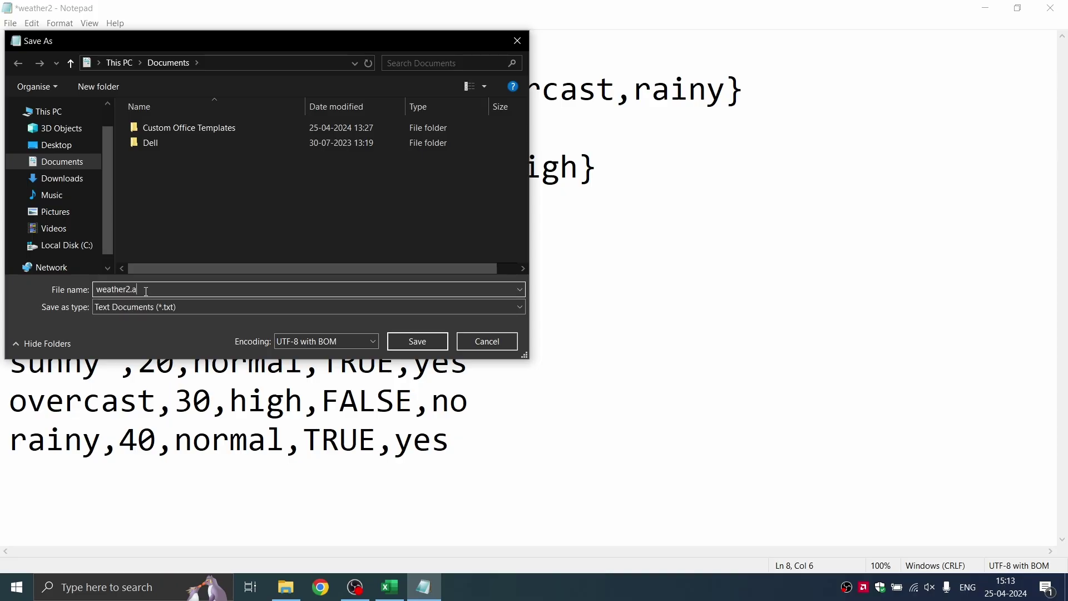
text(rff)
click(128, 308)
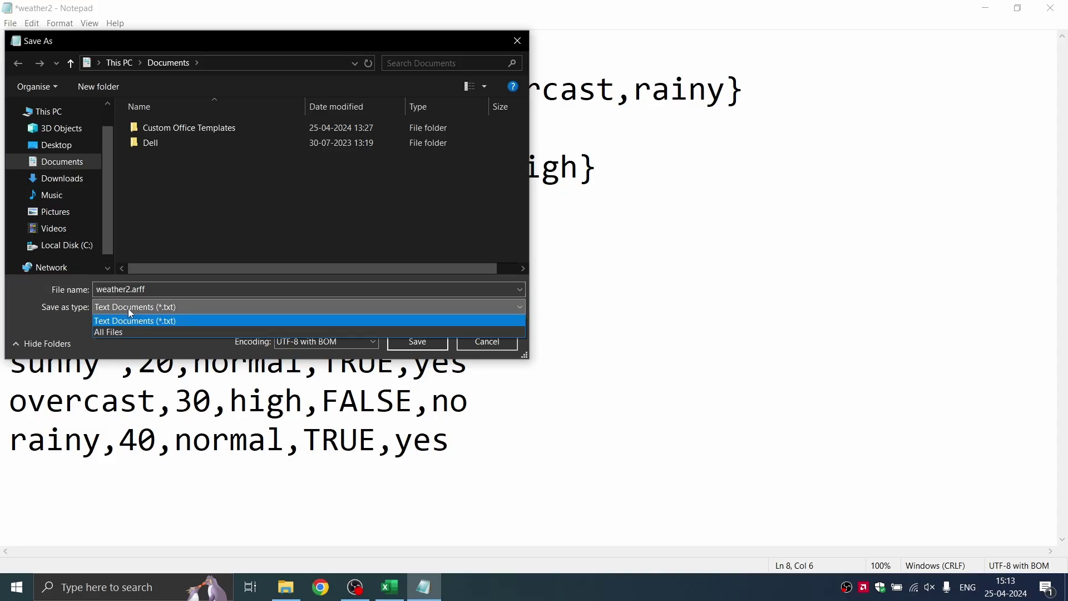
click(119, 331)
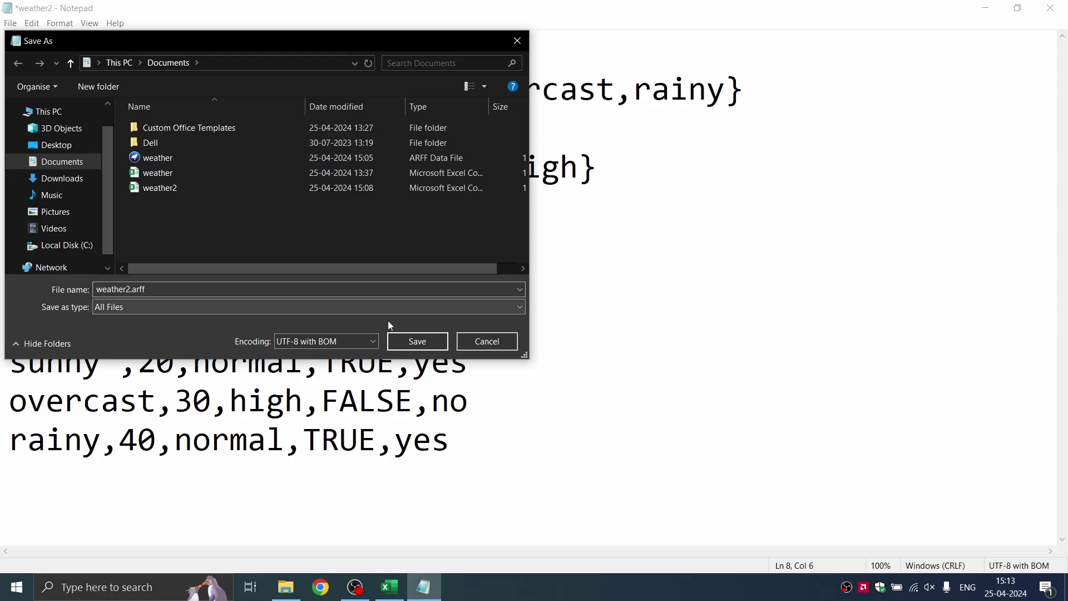
click(374, 340)
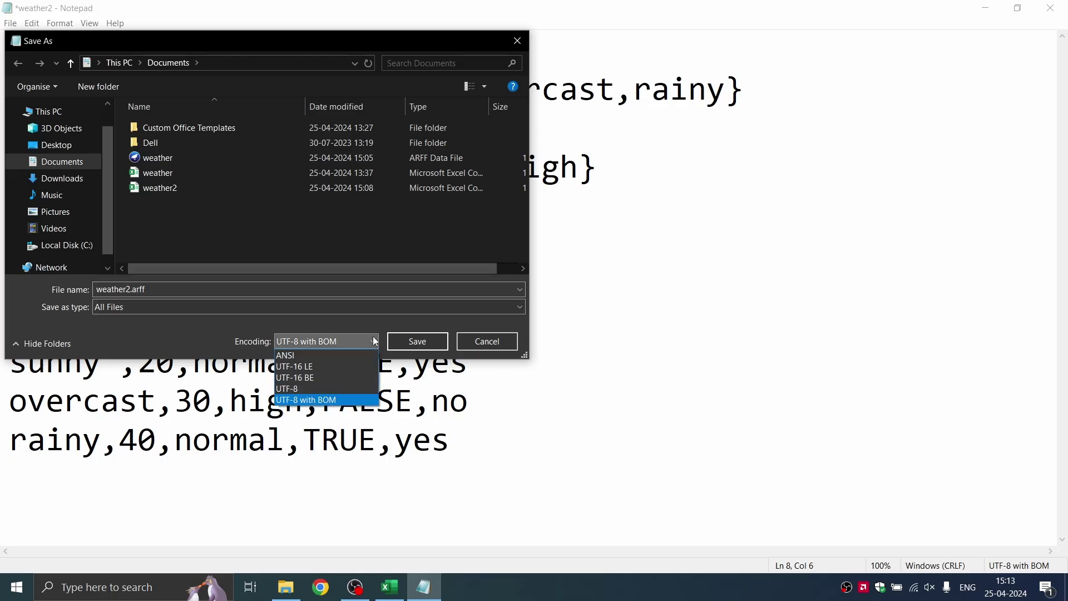
click(298, 389)
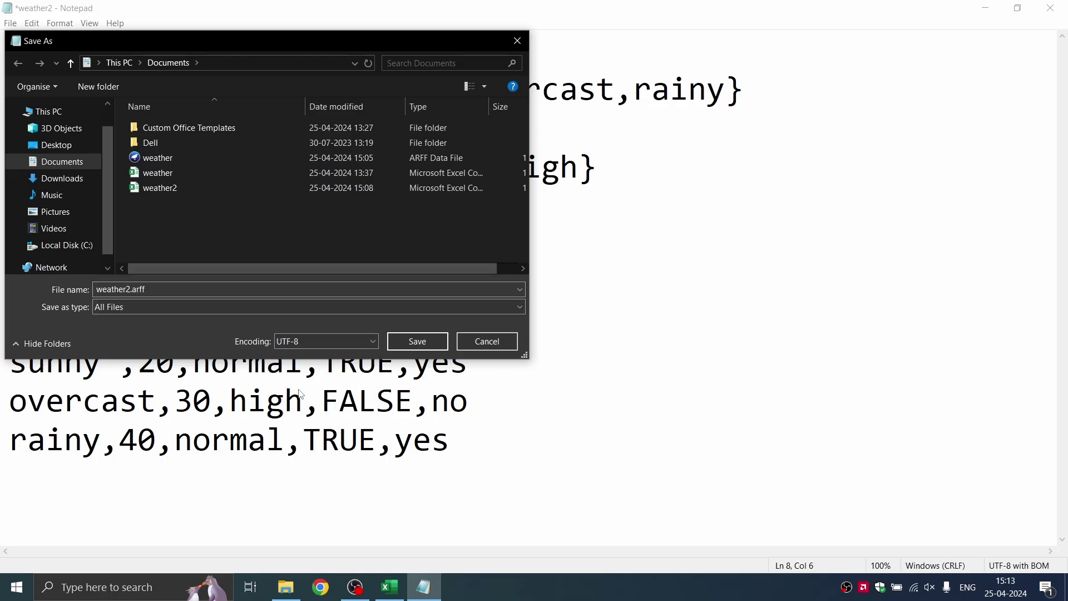
click(426, 343)
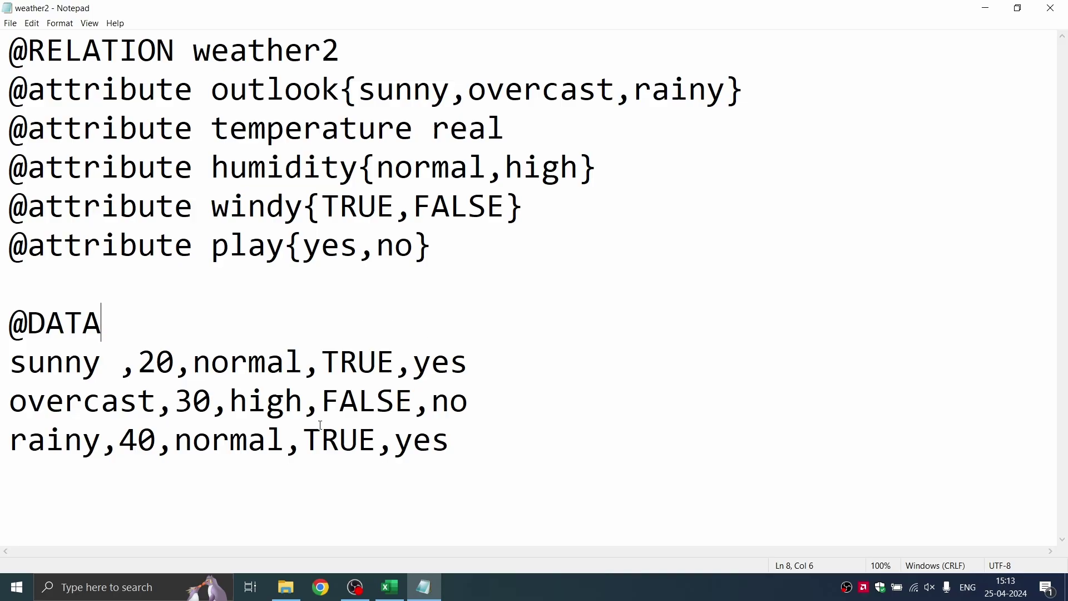
- Open weather2.arff from the Documents folder so it loads in Weka
click(293, 596)
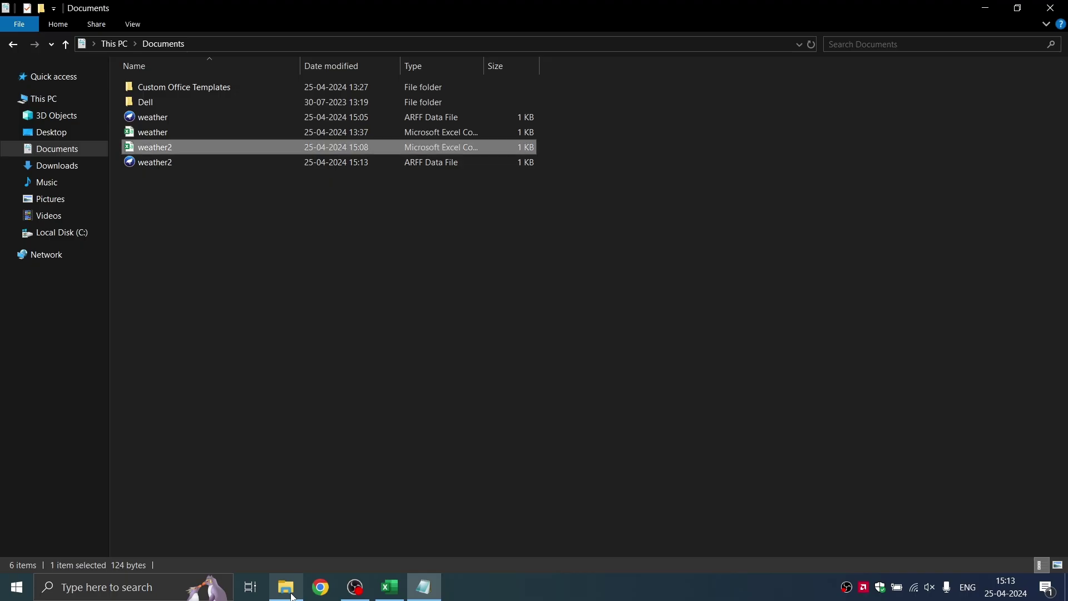
click(155, 165)
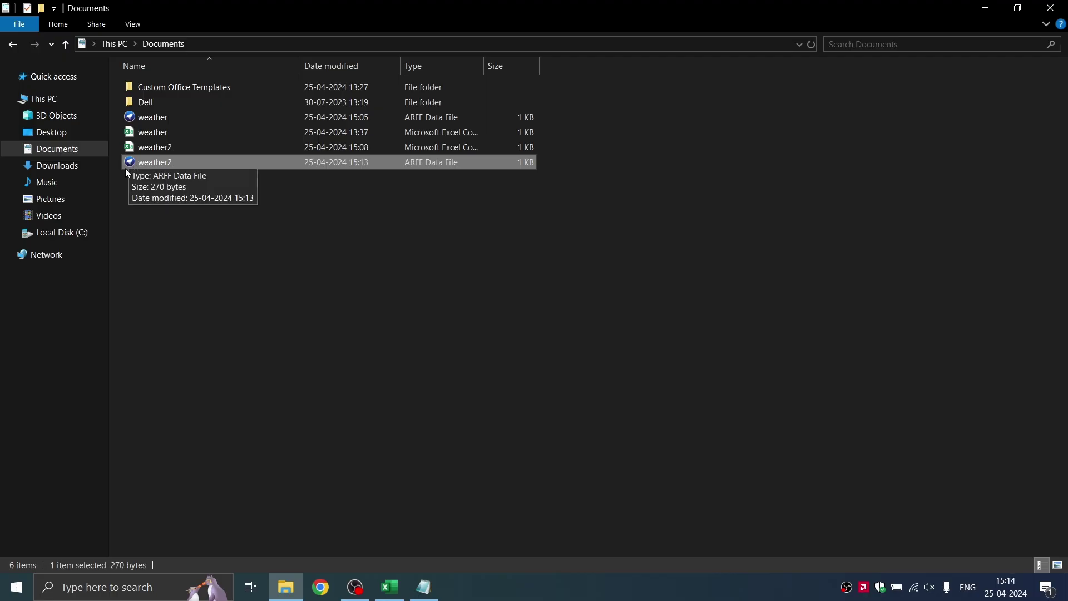
double_click(211, 163)
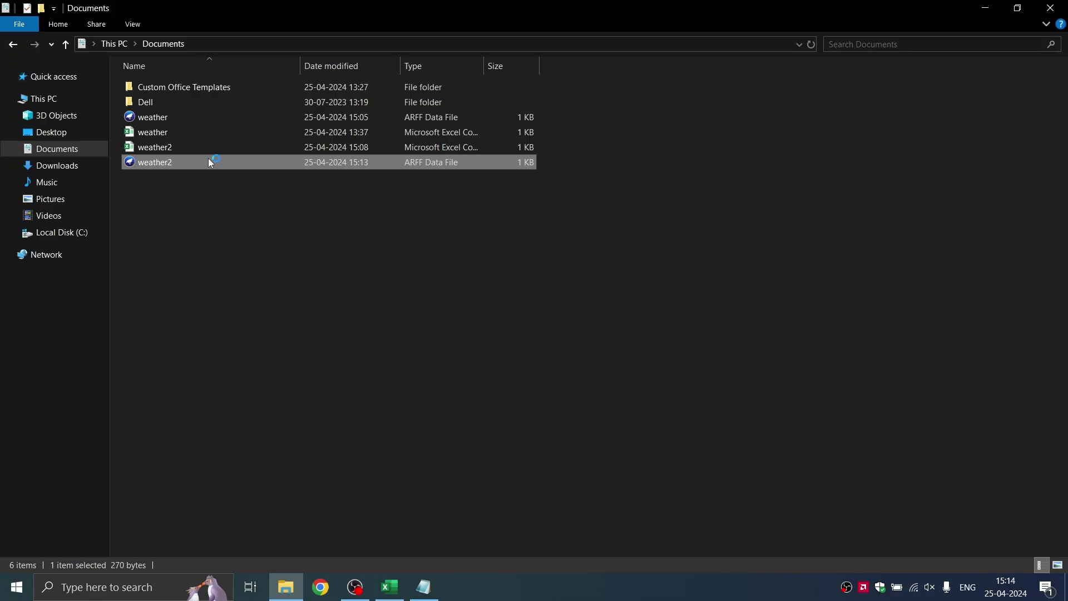